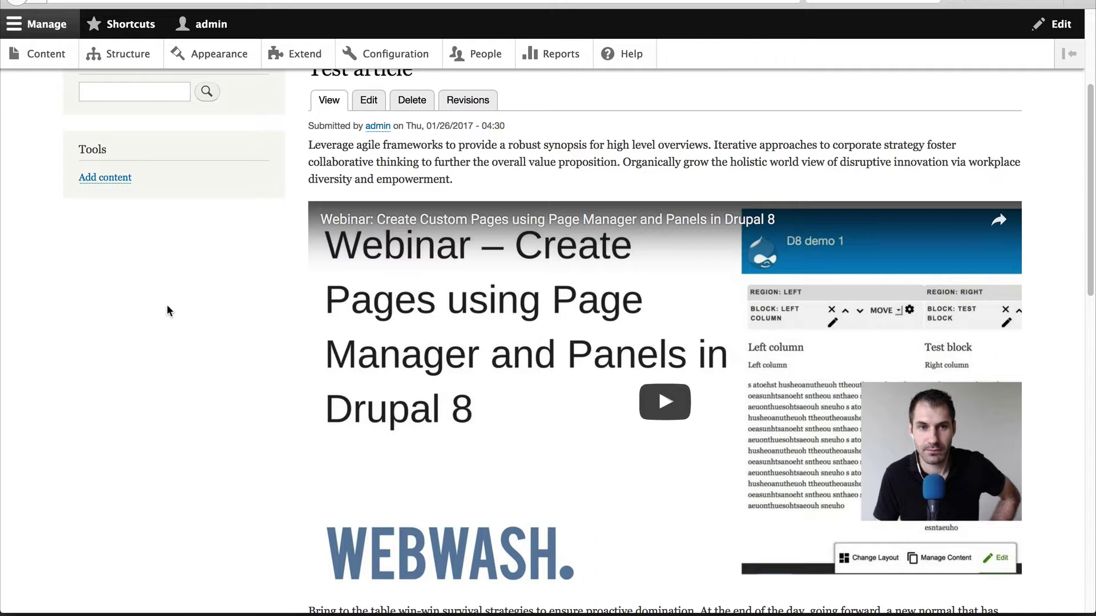
# Step: Install the Entity Browser module from the Extend page, filtering the list by 'entity browser'
pyautogui.click(294, 69)
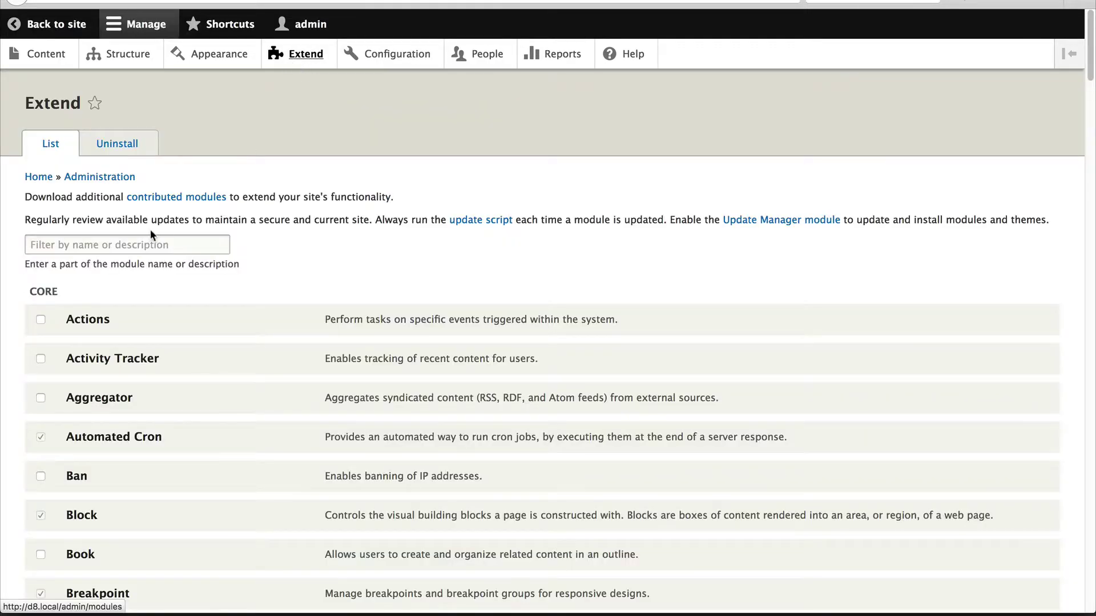
pyautogui.click(146, 238)
pyautogui.write('entity brow')
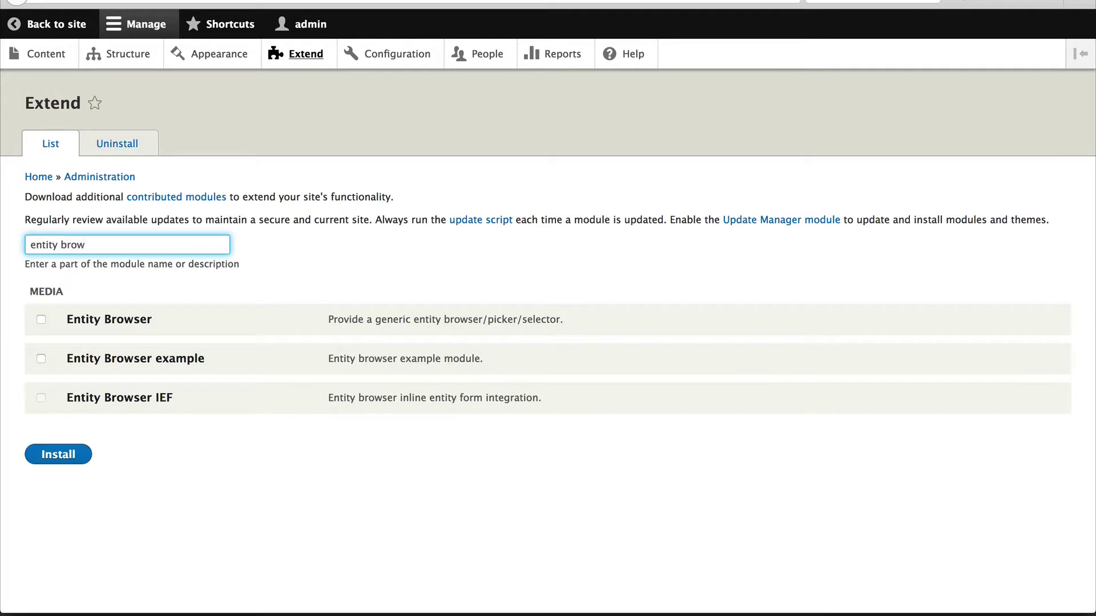
pyautogui.write('ser')
pyautogui.click(99, 323)
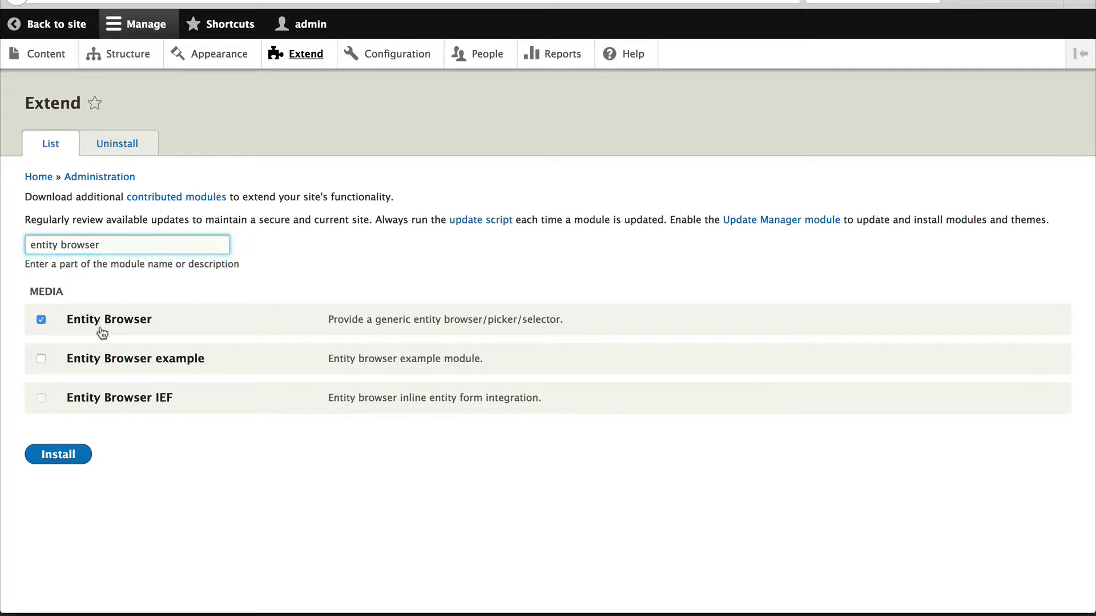
pyautogui.click(76, 459)
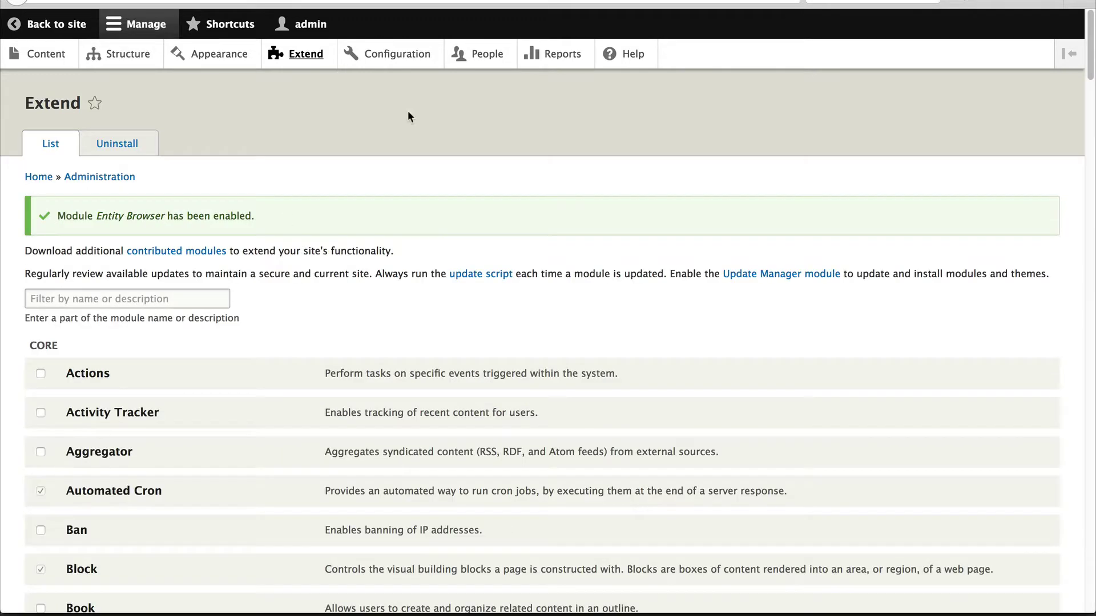
# Step: Go to Configuration and choose Entity browsers under Content authoring
pyautogui.click(398, 56)
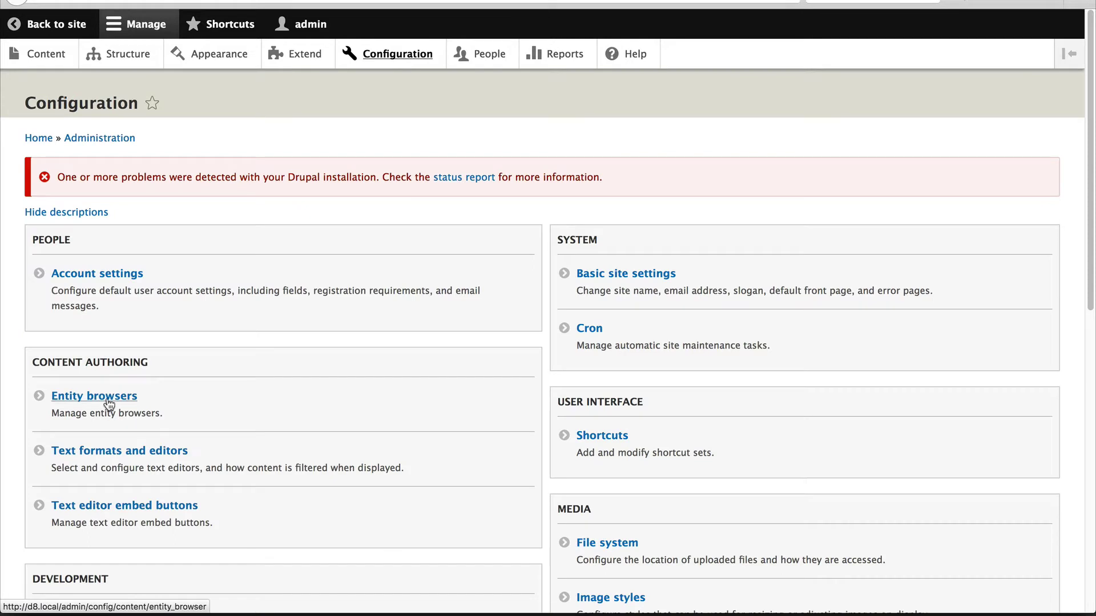
pyautogui.click(107, 398)
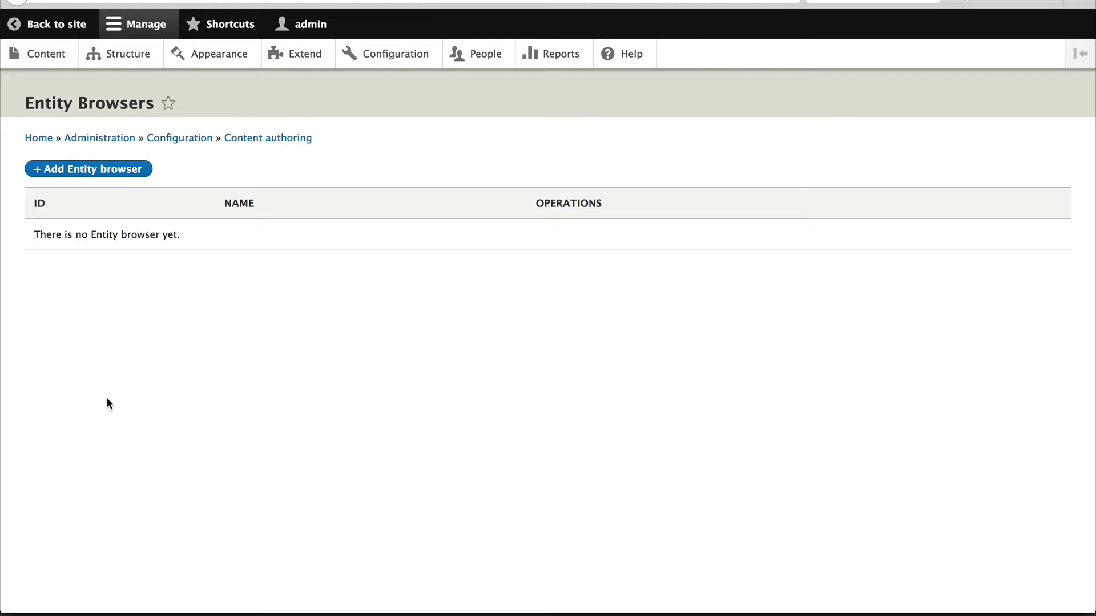
# Step: Go to Structure > Views and start adding a new view
pyautogui.click(125, 56)
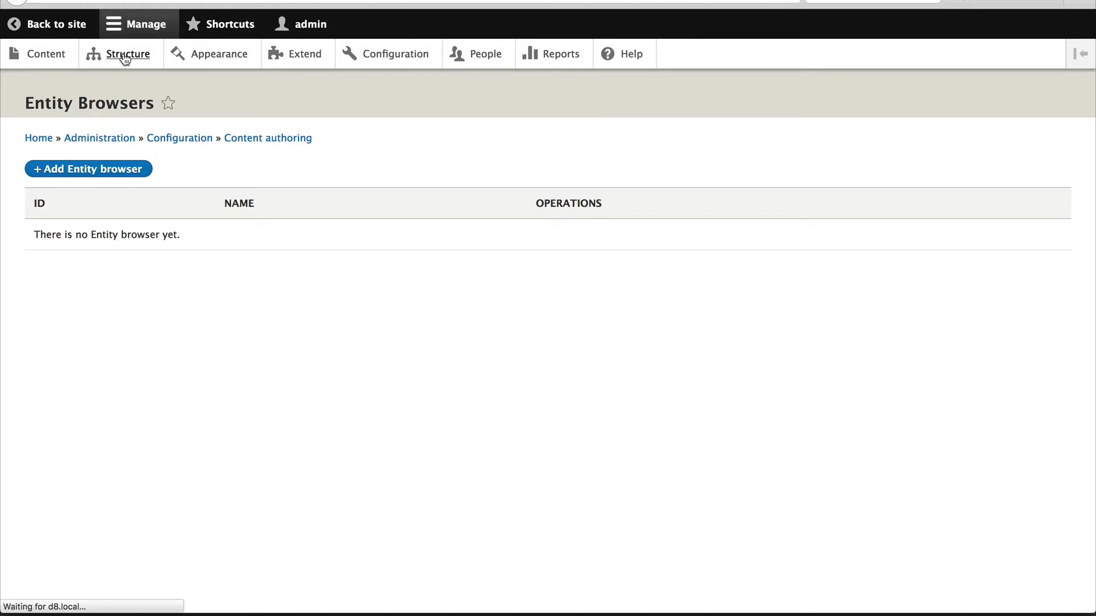
pyautogui.scroll(-3, 185, 260)
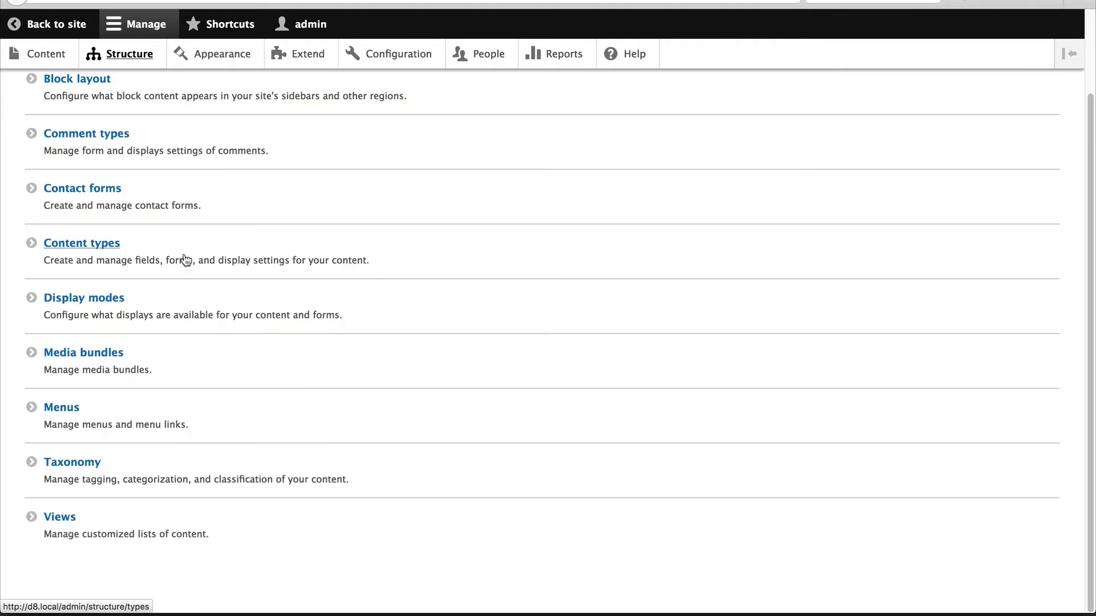
pyautogui.click(79, 531)
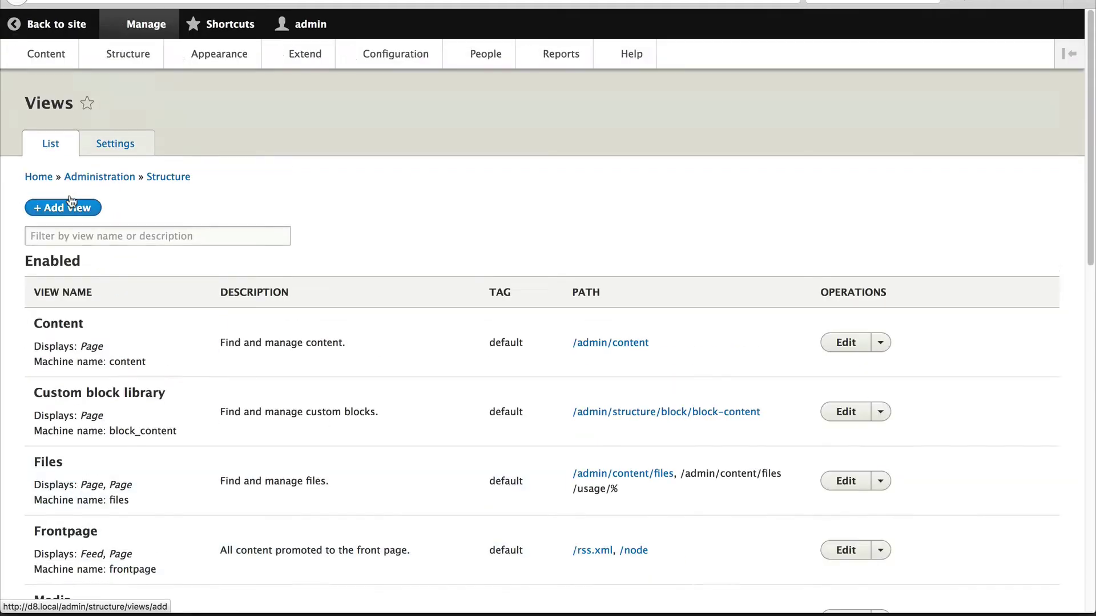
pyautogui.click(63, 209)
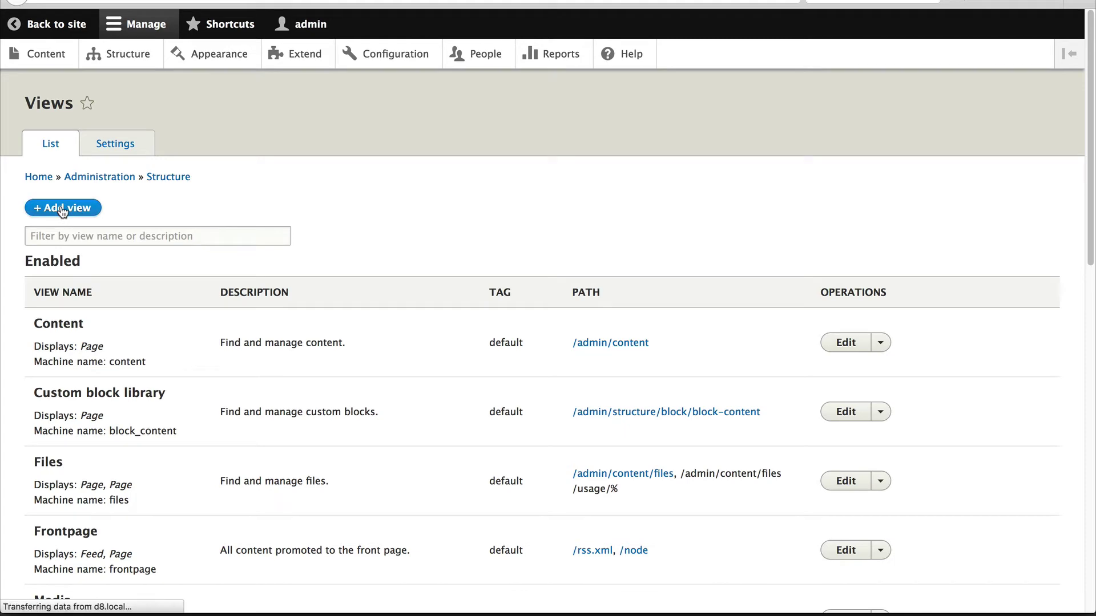
# Step: Name the view 'Asset browser', show Media sorted Newest first, and save it
pyautogui.click(64, 218)
pyautogui.write('Asset ')
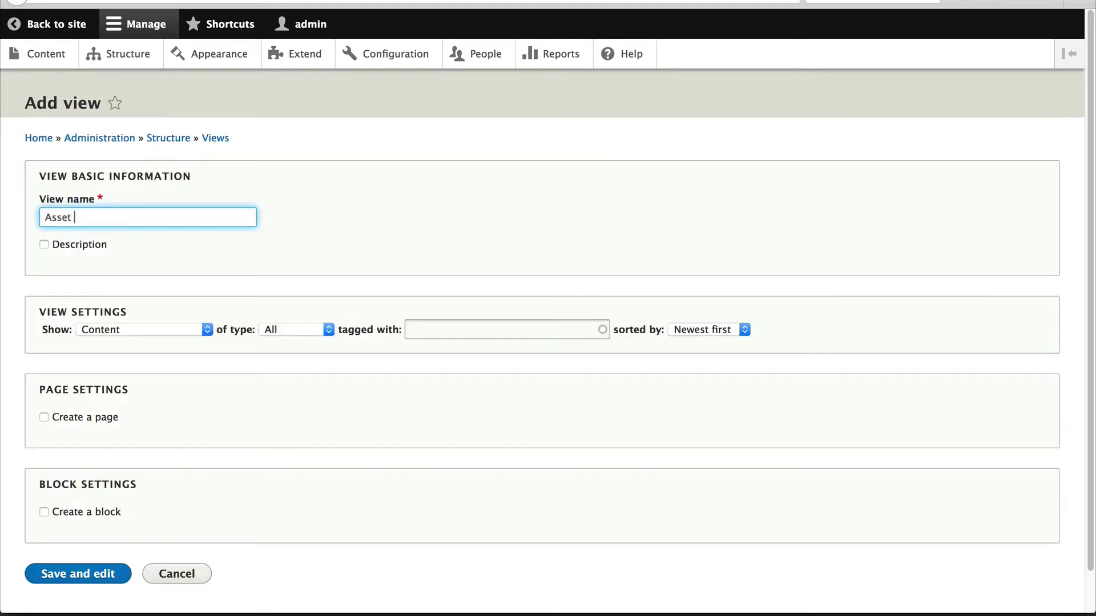
pyautogui.write('browser')
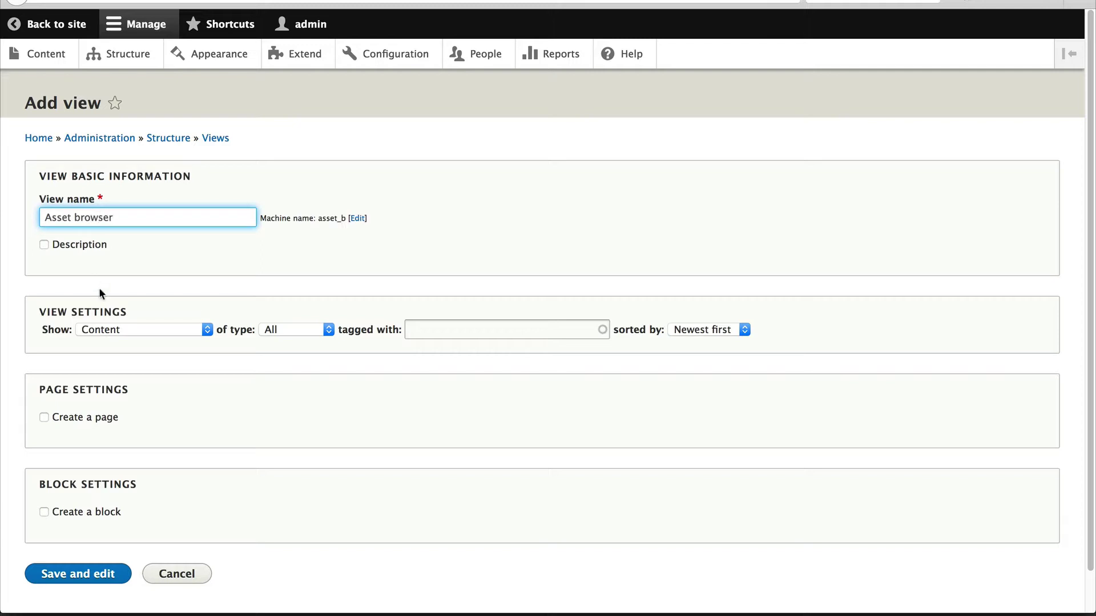
pyautogui.click(120, 330)
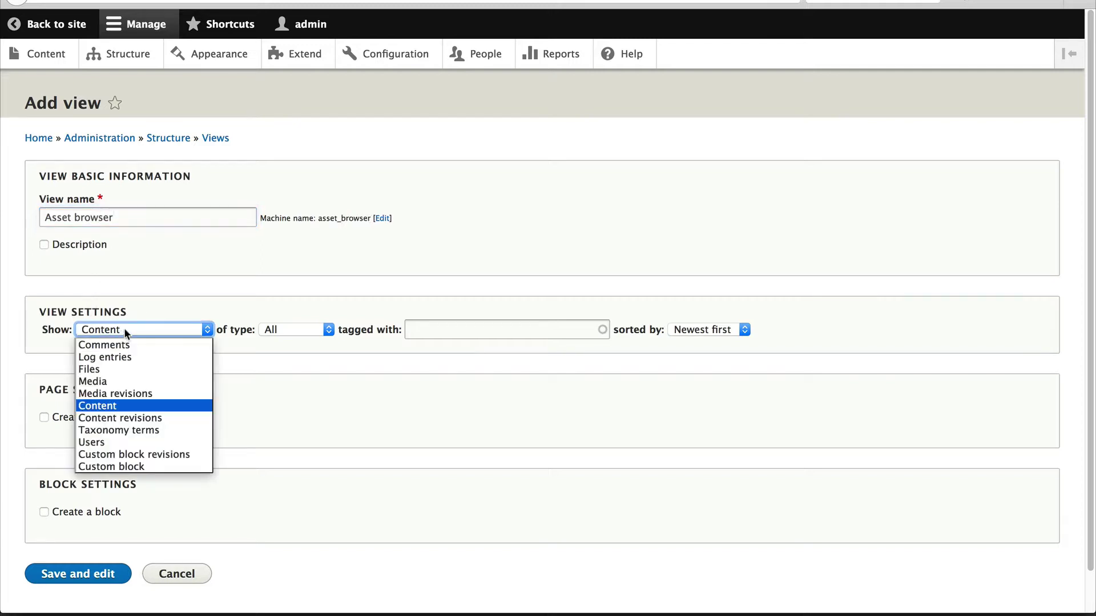
pyautogui.click(121, 382)
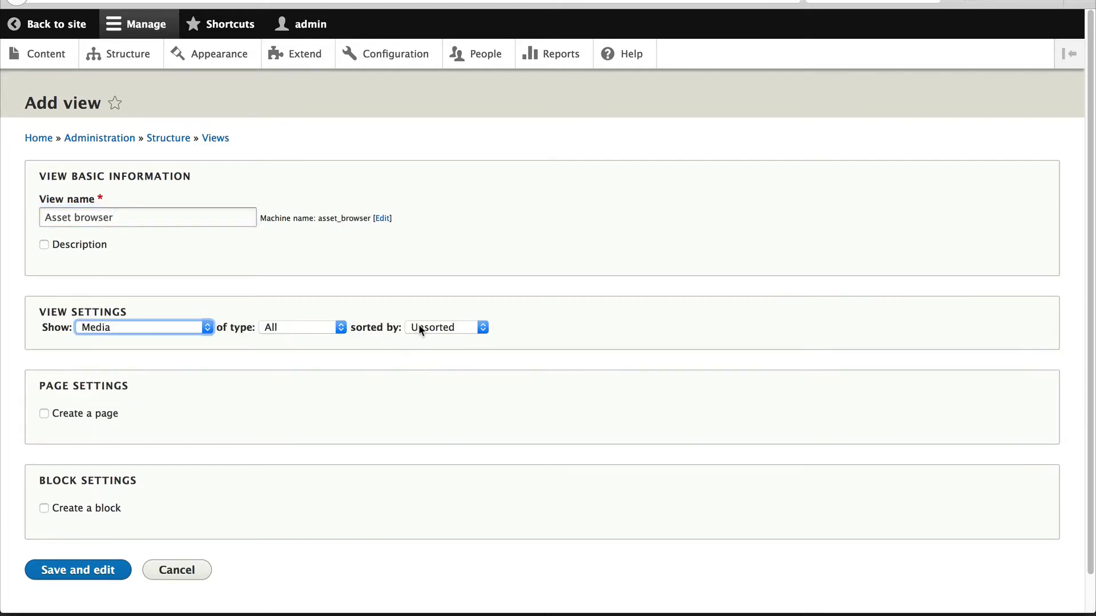
pyautogui.click(420, 328)
pyautogui.click(438, 355)
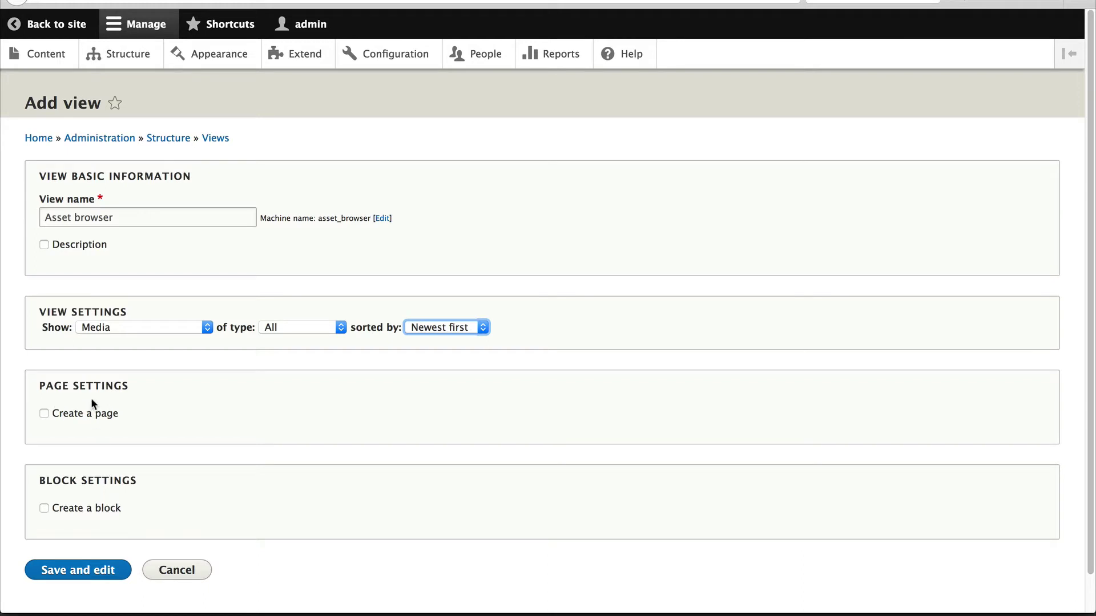
pyautogui.click(68, 577)
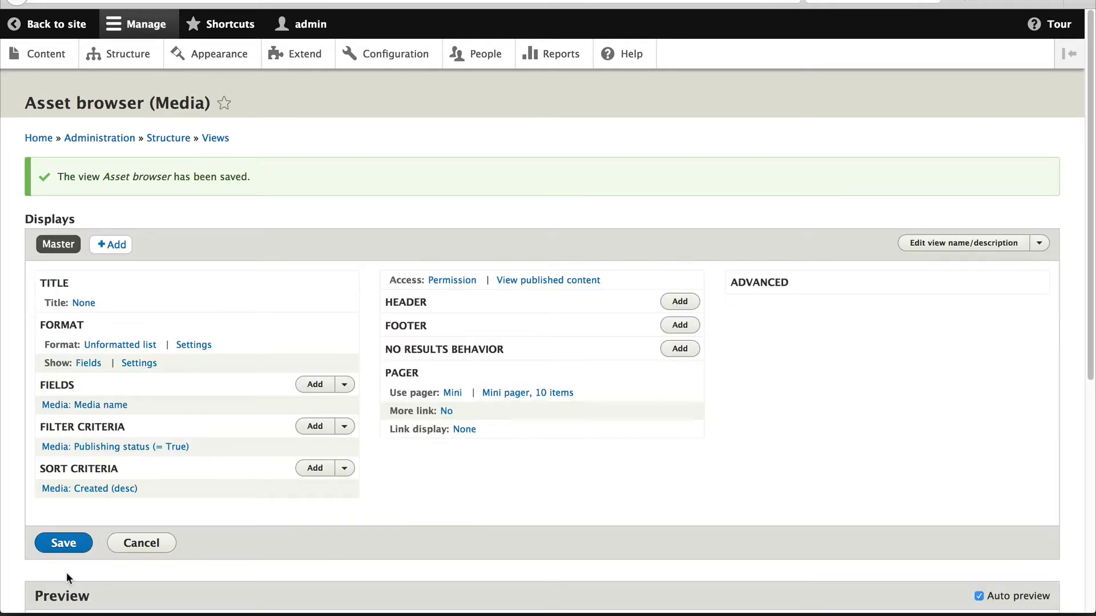
# Step: Add an Entity browser display to the Asset browser view and save the view
pyautogui.click(112, 244)
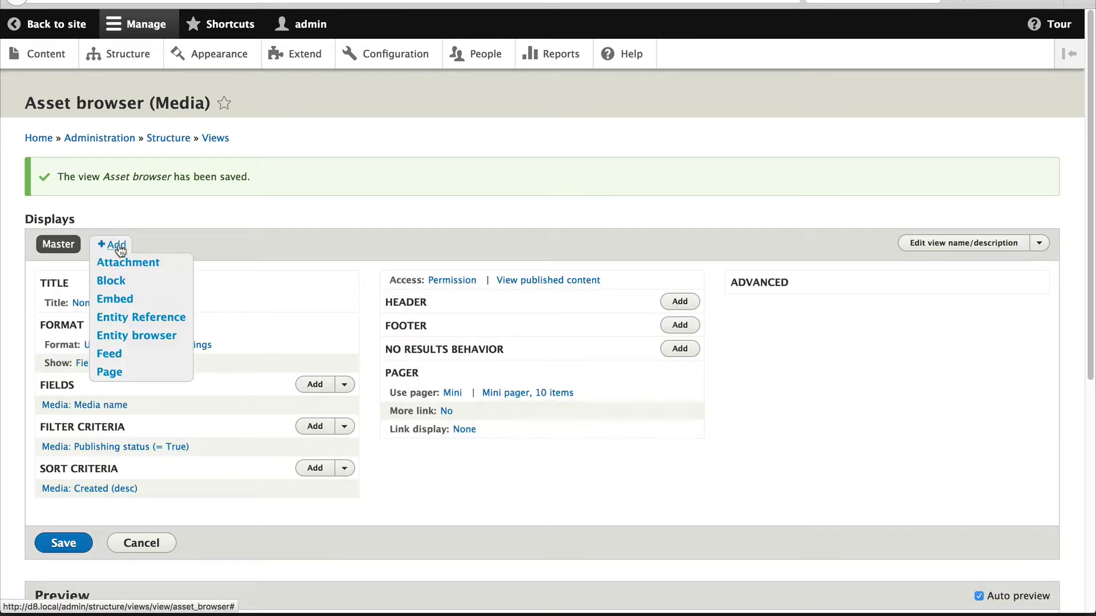
pyautogui.click(156, 340)
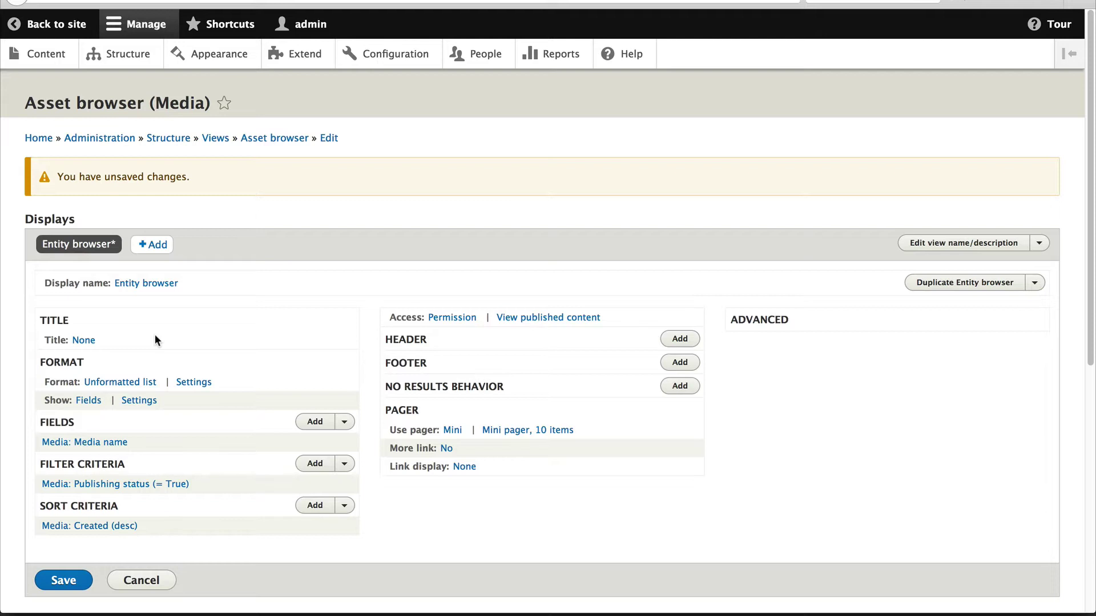
pyautogui.click(65, 582)
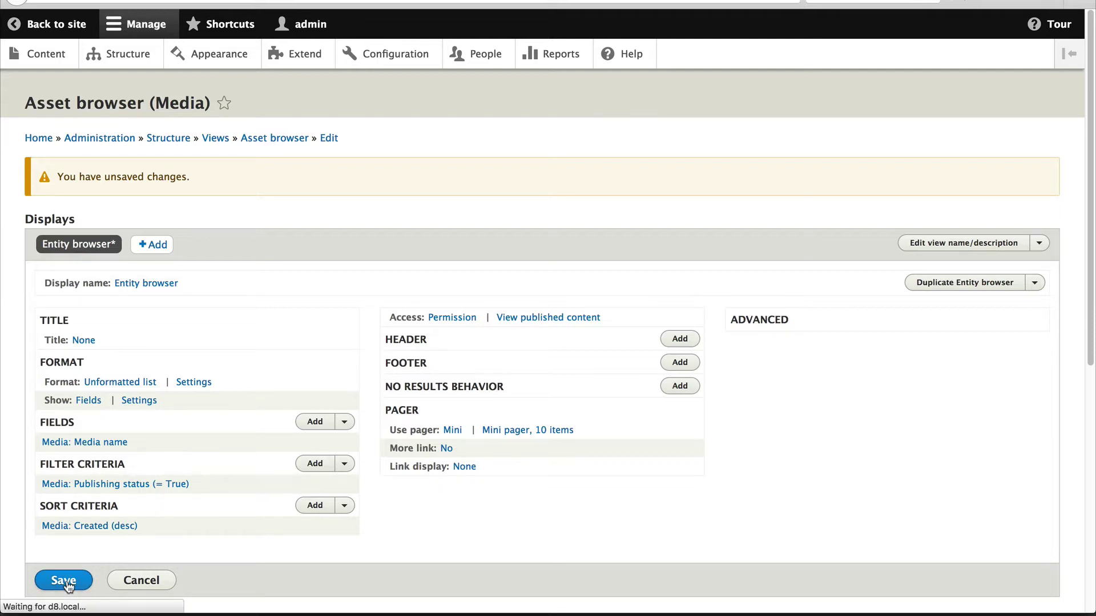
pyautogui.scroll(-7, 120, 457)
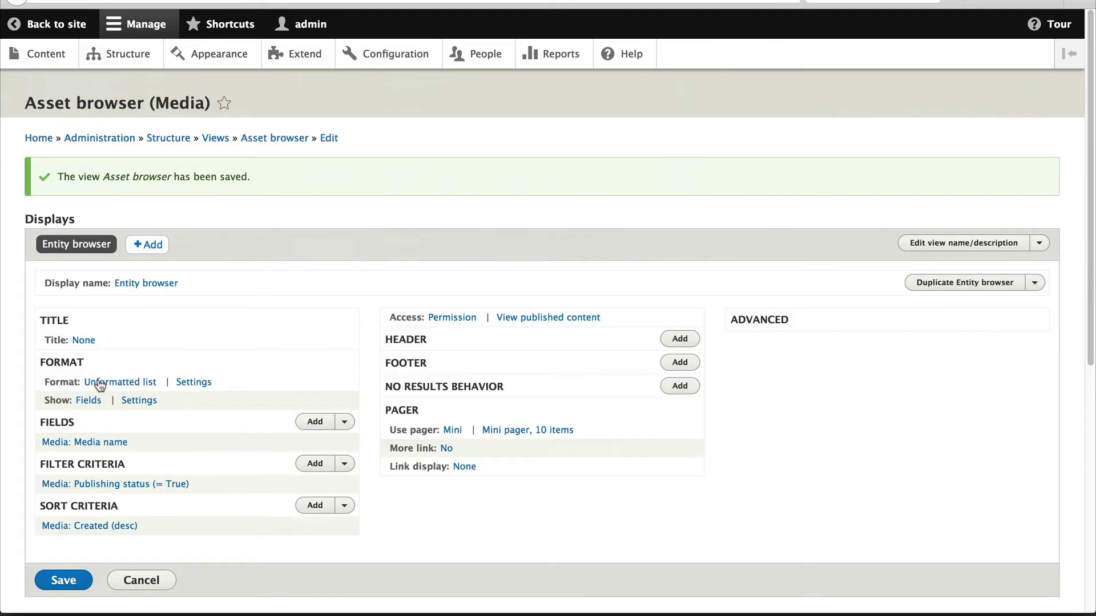
# Step: Change the Entity browser display format to Table, keeping the default style options
pyautogui.click(98, 382)
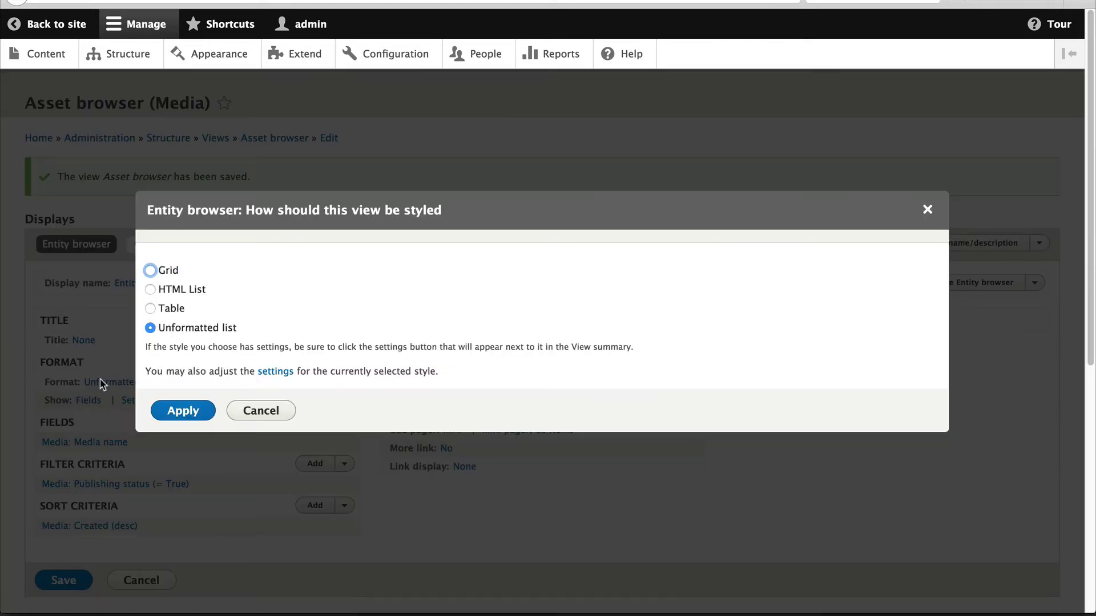
pyautogui.click(164, 308)
pyautogui.click(190, 412)
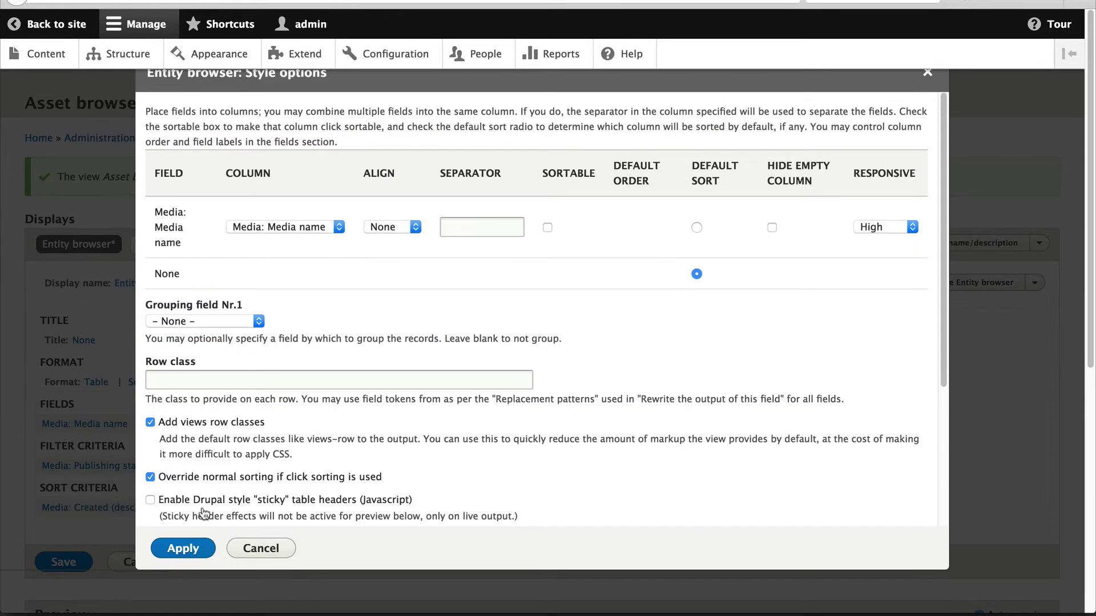
pyautogui.click(183, 548)
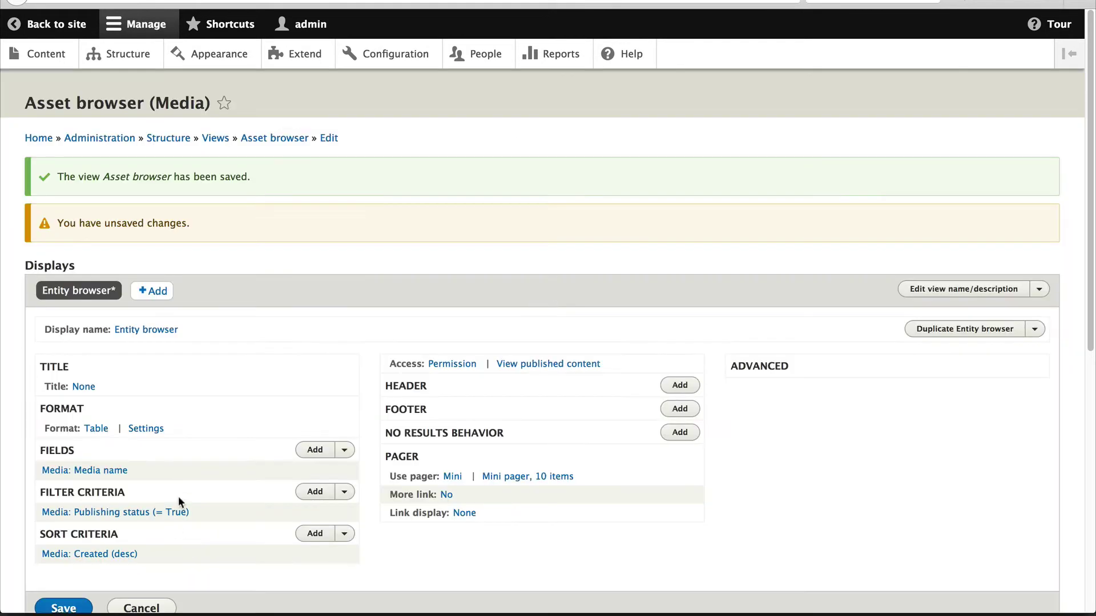
# Step: Add the Media Thumbnail field, displayed with the 100×100 image style
pyautogui.click(314, 450)
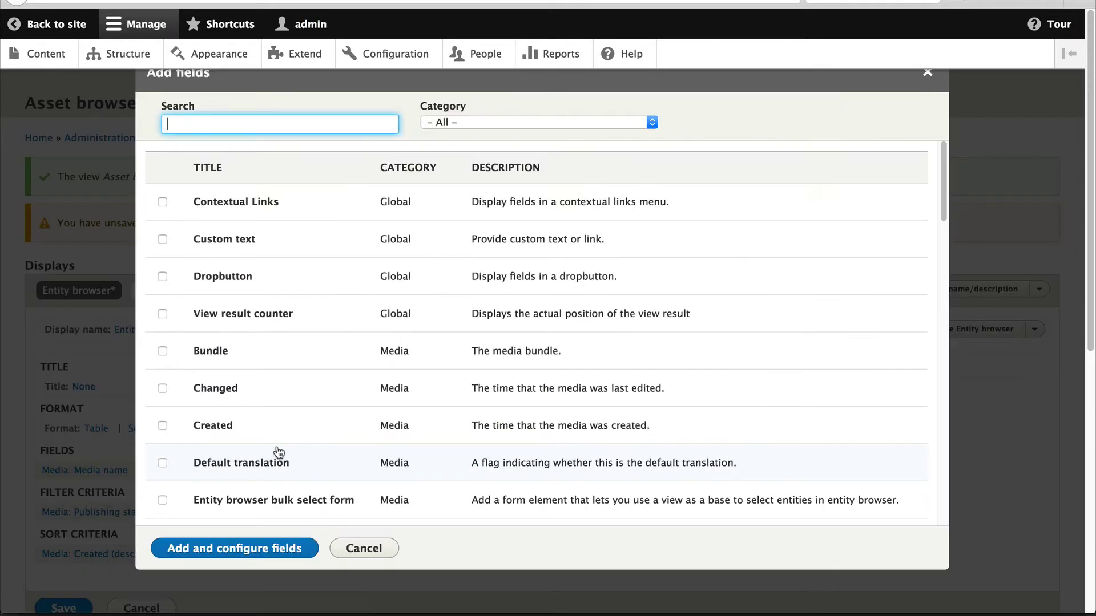
pyautogui.write('thum')
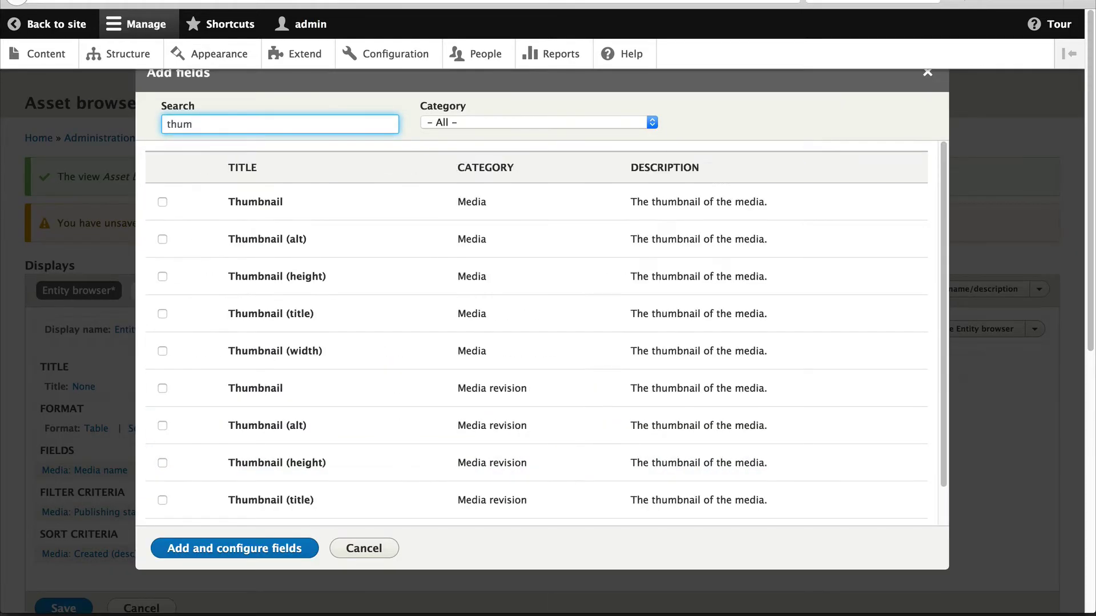
pyautogui.click(264, 201)
pyautogui.click(236, 545)
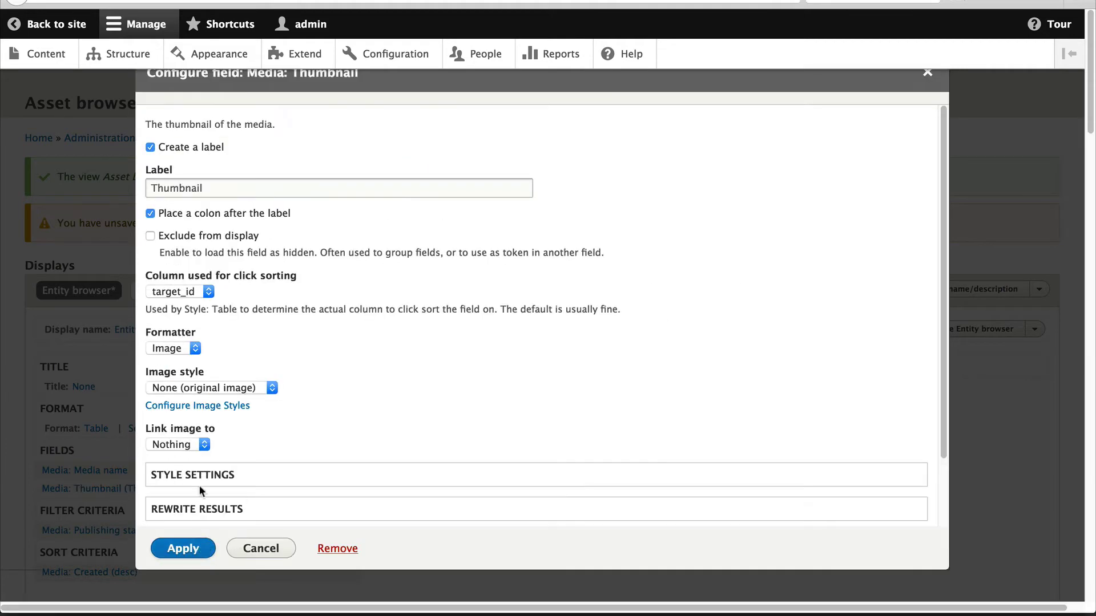
pyautogui.click(217, 388)
pyautogui.click(205, 440)
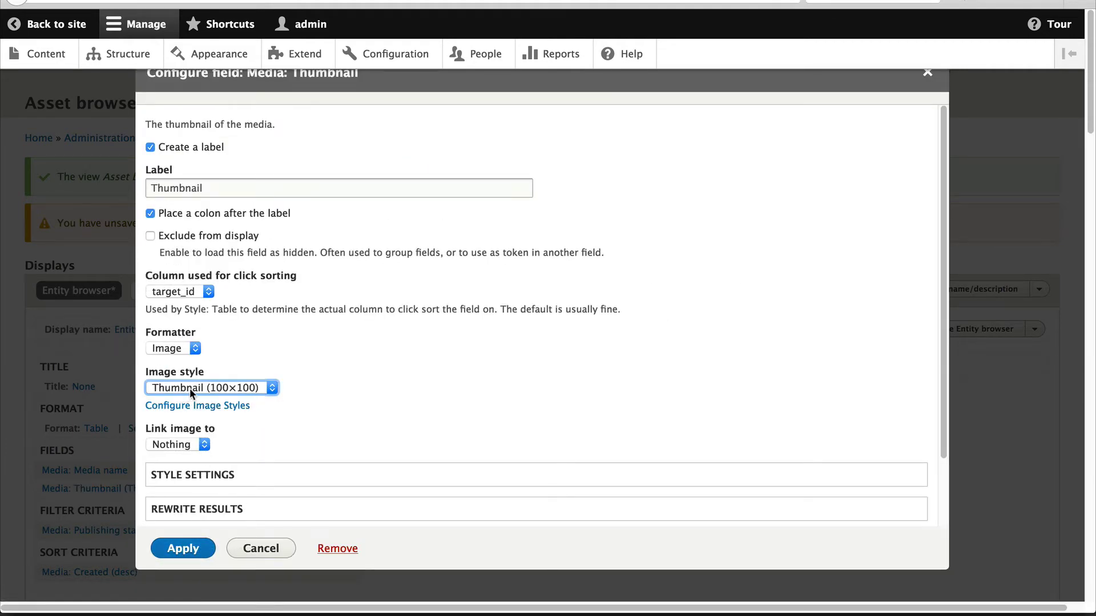
pyautogui.click(182, 548)
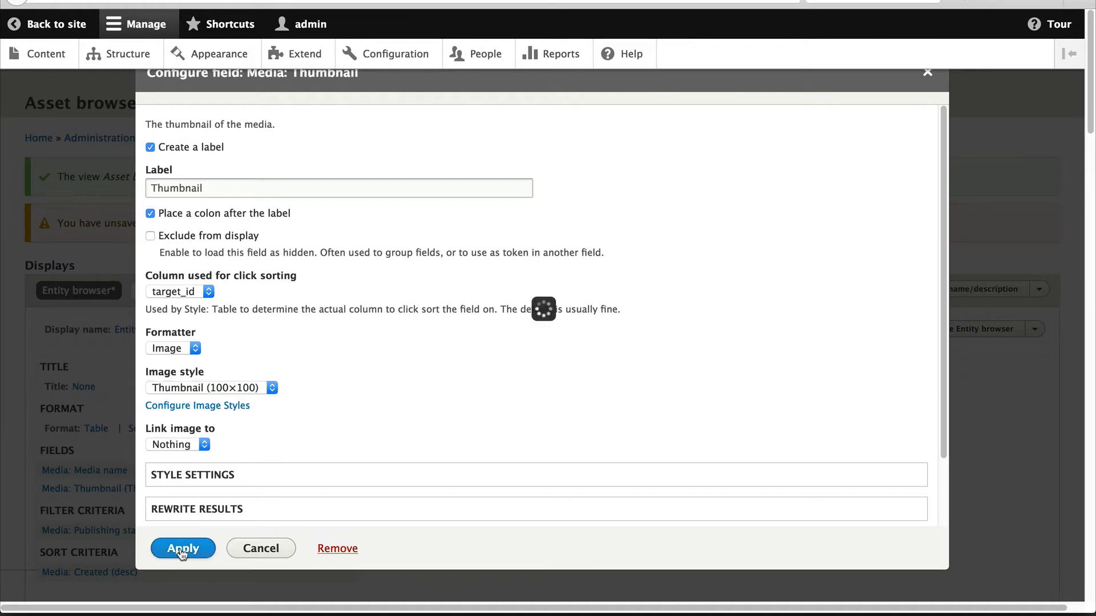
# Step: Save the view and check the preview listing YouTube Webinar and Drupalicon
pyautogui.scroll(-5, 180, 547)
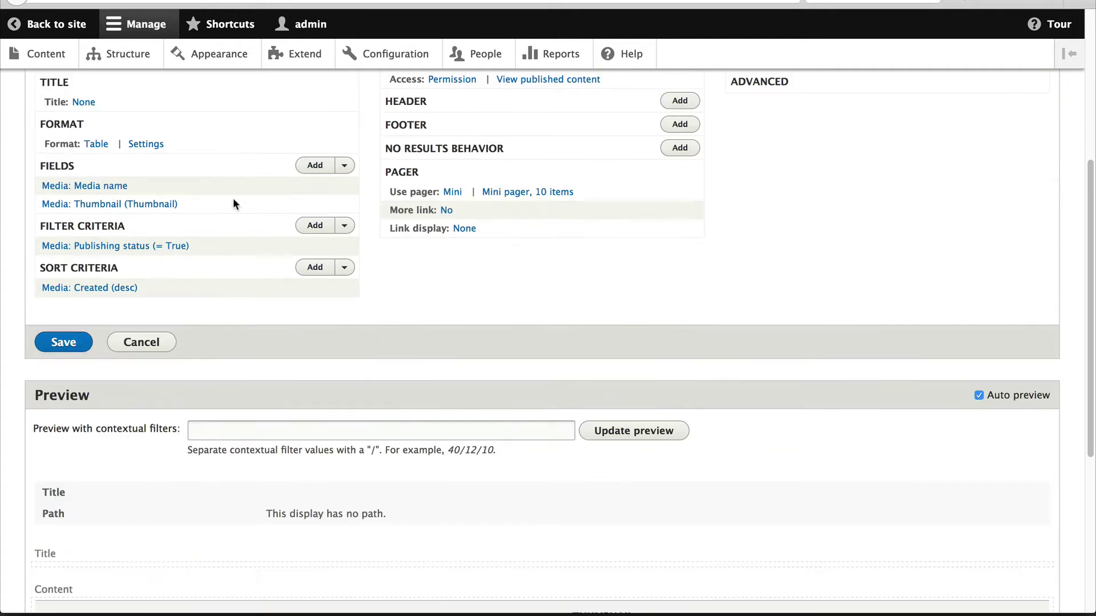
pyautogui.click(64, 345)
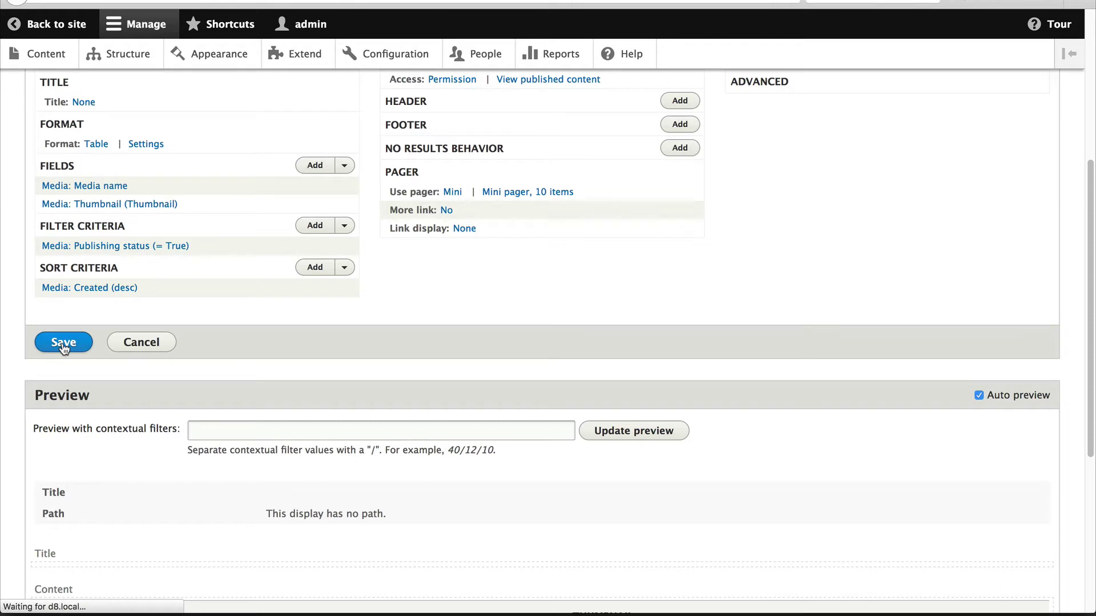
pyautogui.scroll(-9, 122, 395)
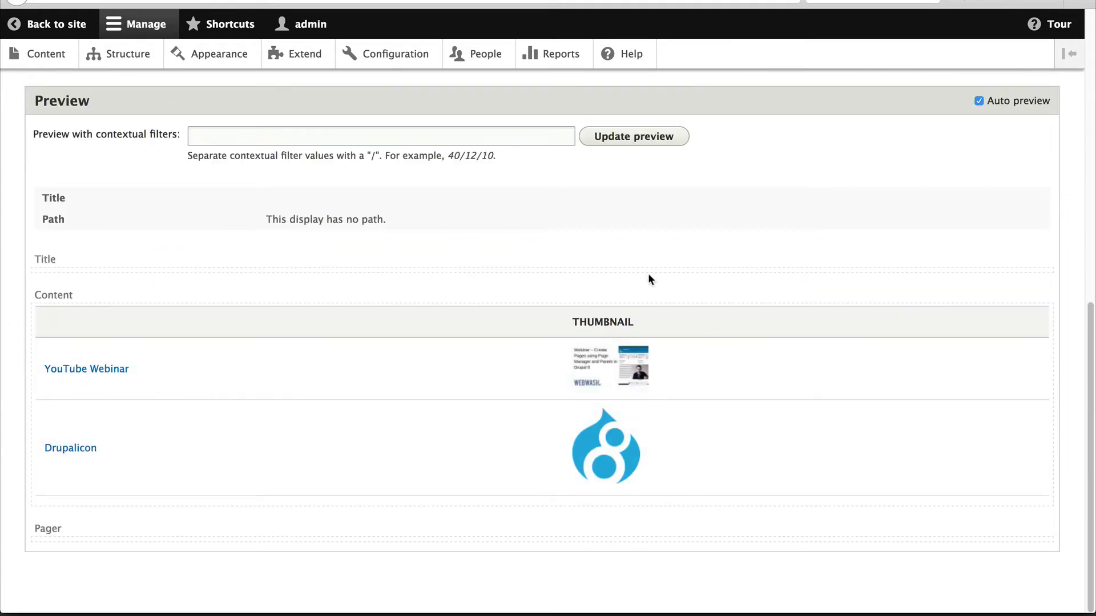
pyautogui.scroll(3, 597, 454)
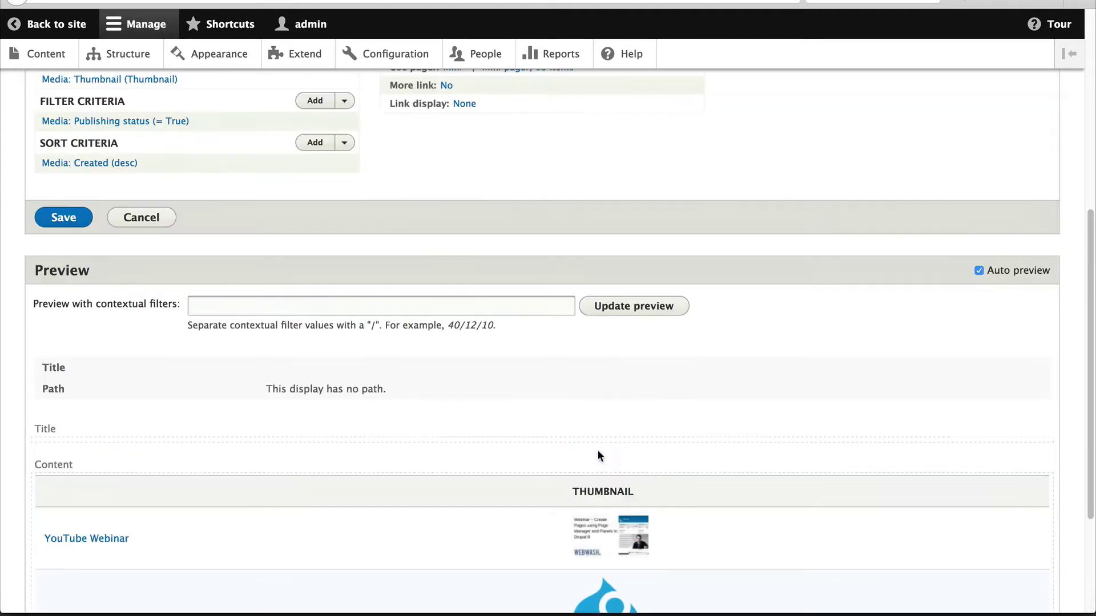
pyautogui.scroll(6, 597, 455)
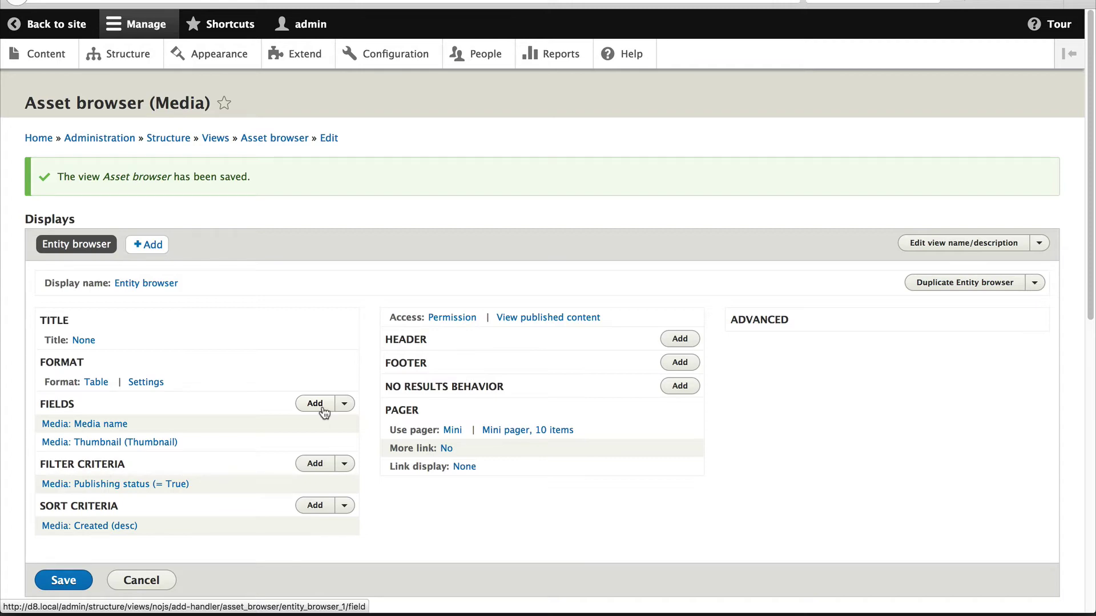
# Step: Add the 'Entity browser bulk select form' field, searched with 'form', using default settings
pyautogui.click(323, 407)
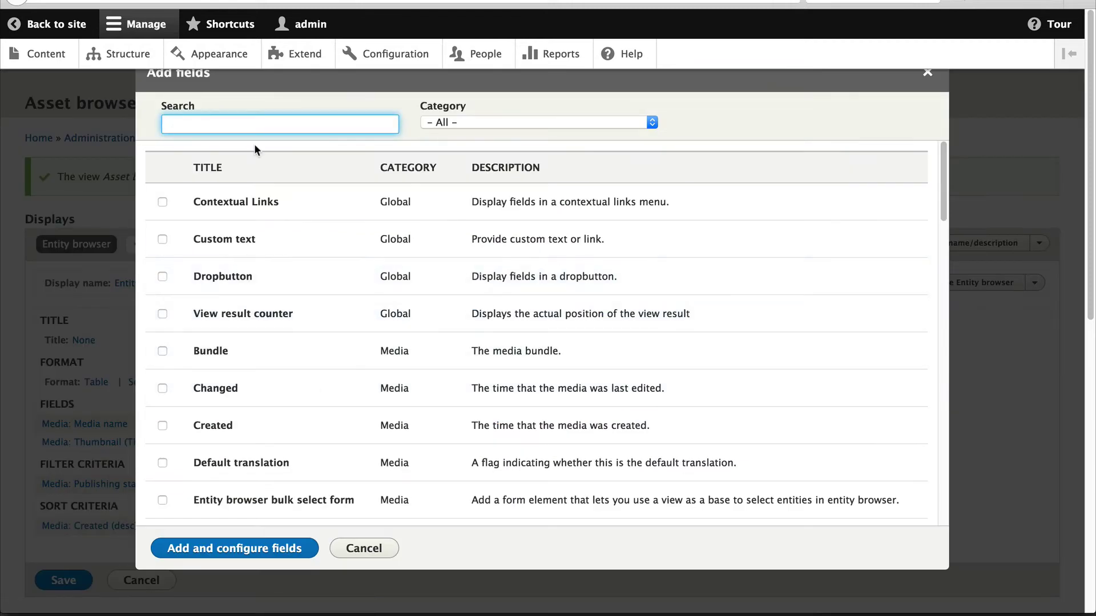
pyautogui.write('form')
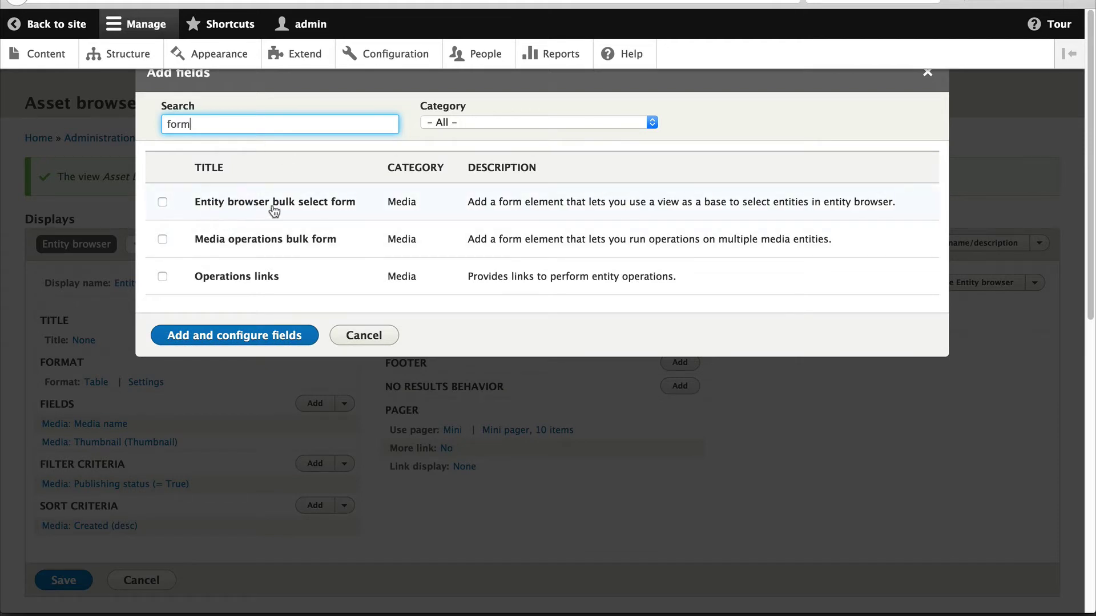
pyautogui.click(319, 206)
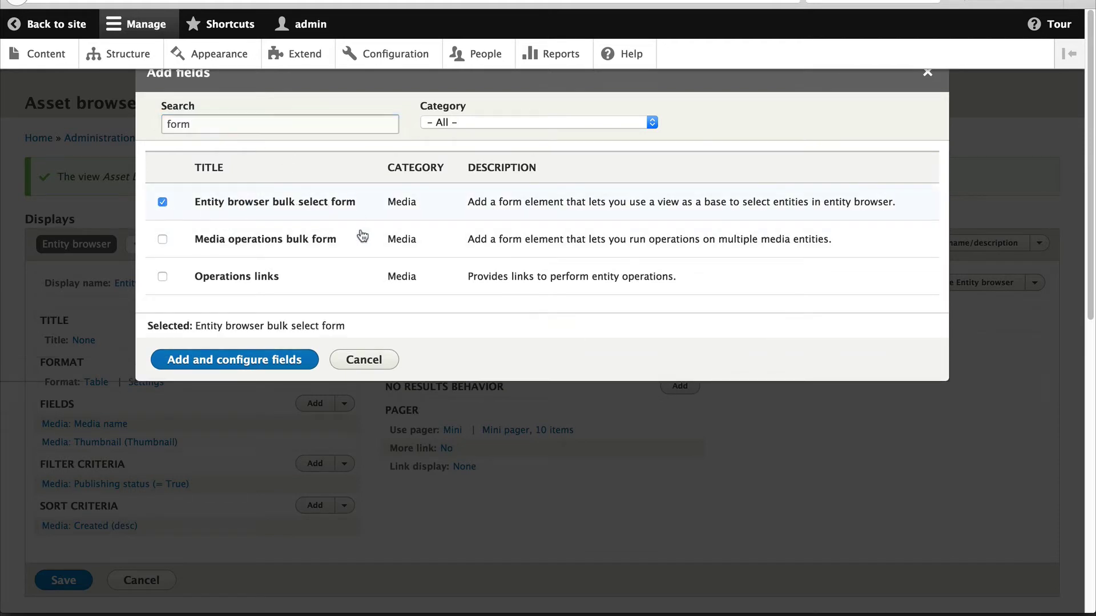
pyautogui.click(255, 361)
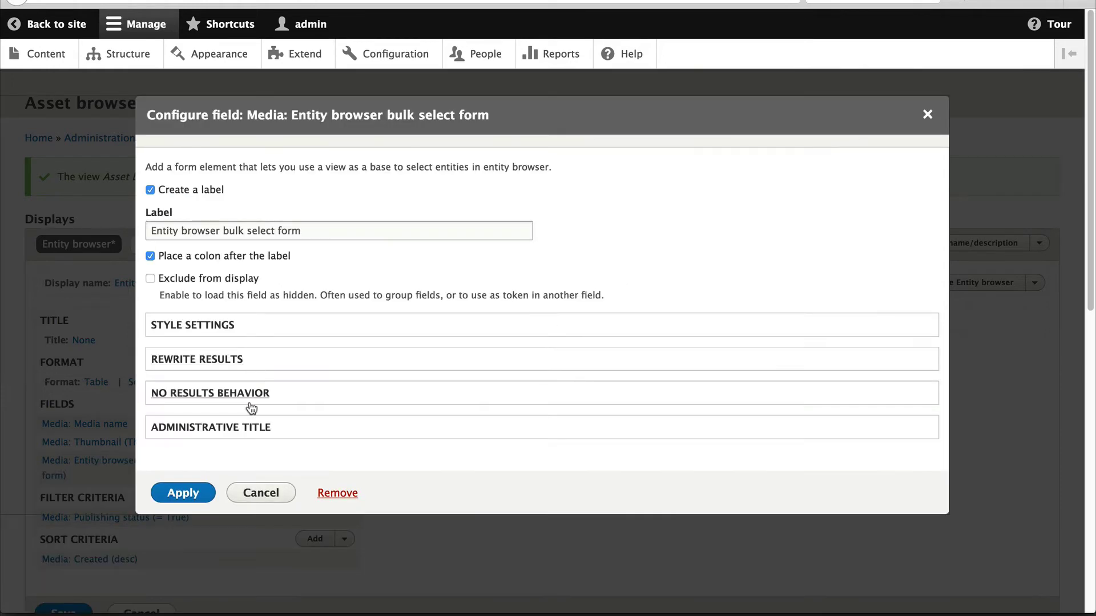
pyautogui.click(191, 488)
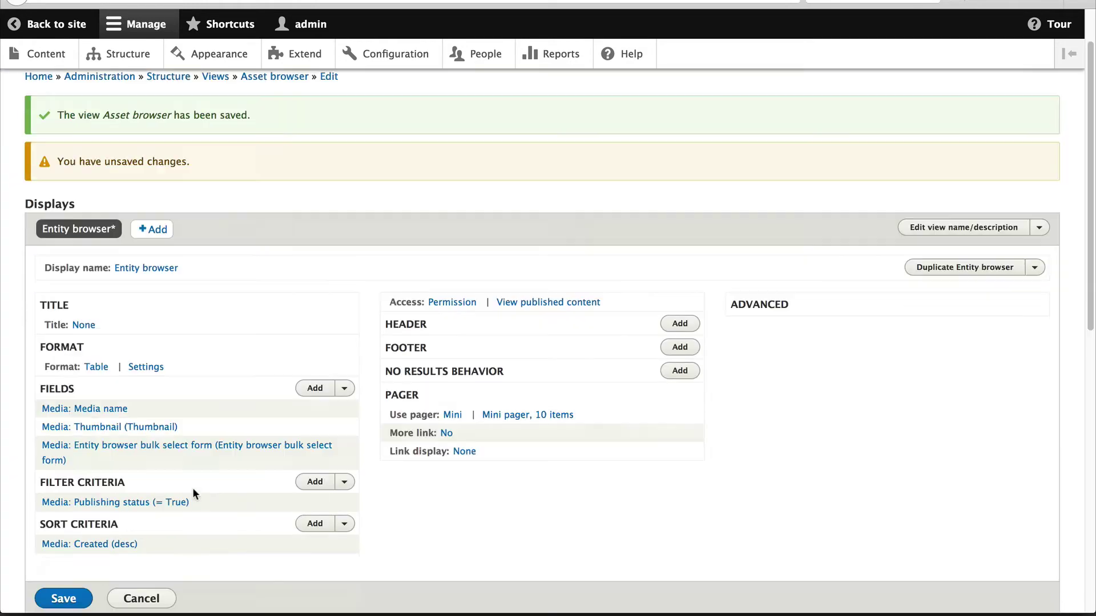
pyautogui.scroll(-7, 193, 493)
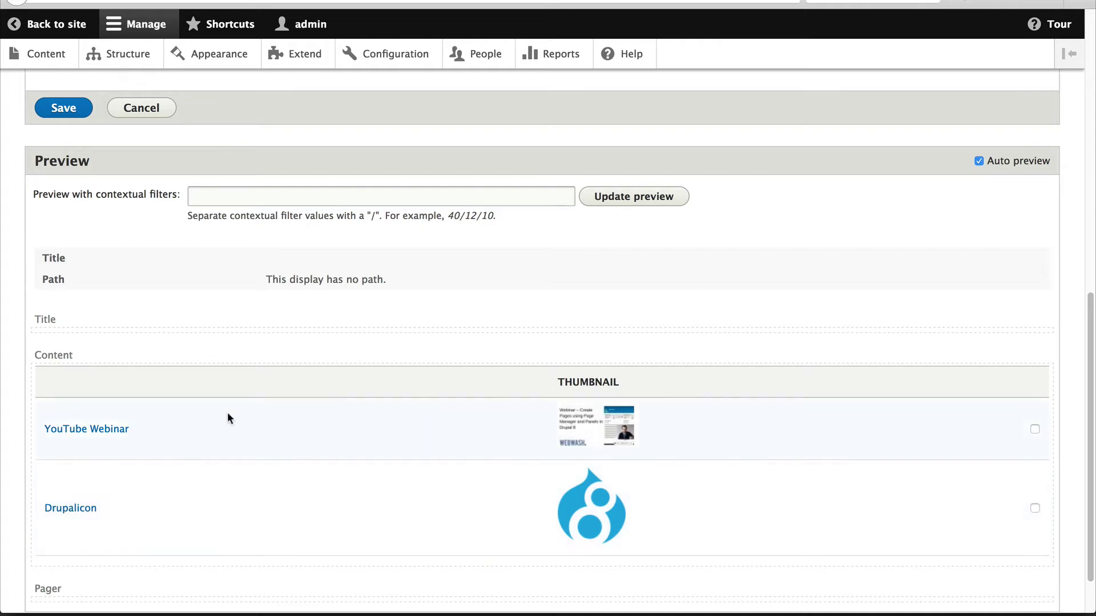
pyautogui.scroll(5, 118, 428)
# Step: Rearrange the fields to put the bulk select form first, then Thumbnail, then Media name
pyautogui.click(345, 238)
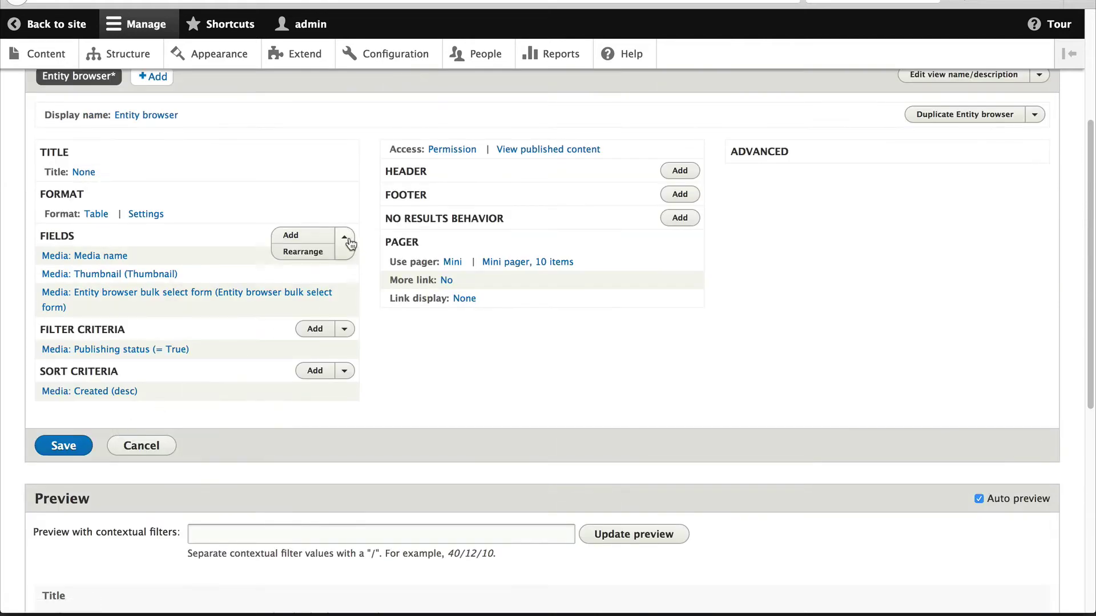
pyautogui.click(308, 252)
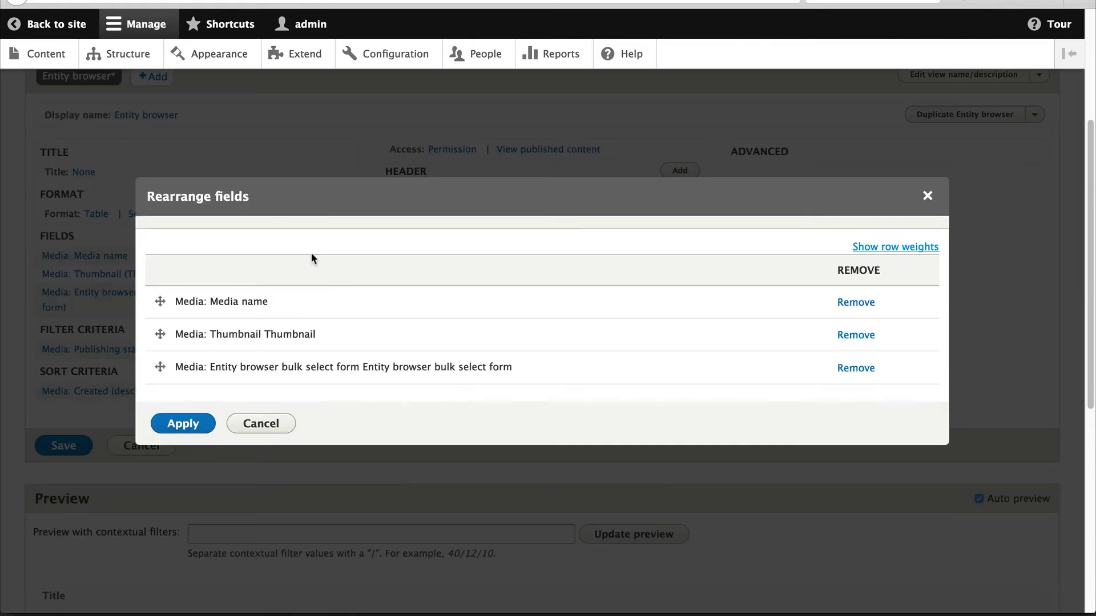
pyautogui.moveTo(159, 366); pyautogui.dragTo(165, 334)
pyautogui.click(182, 423)
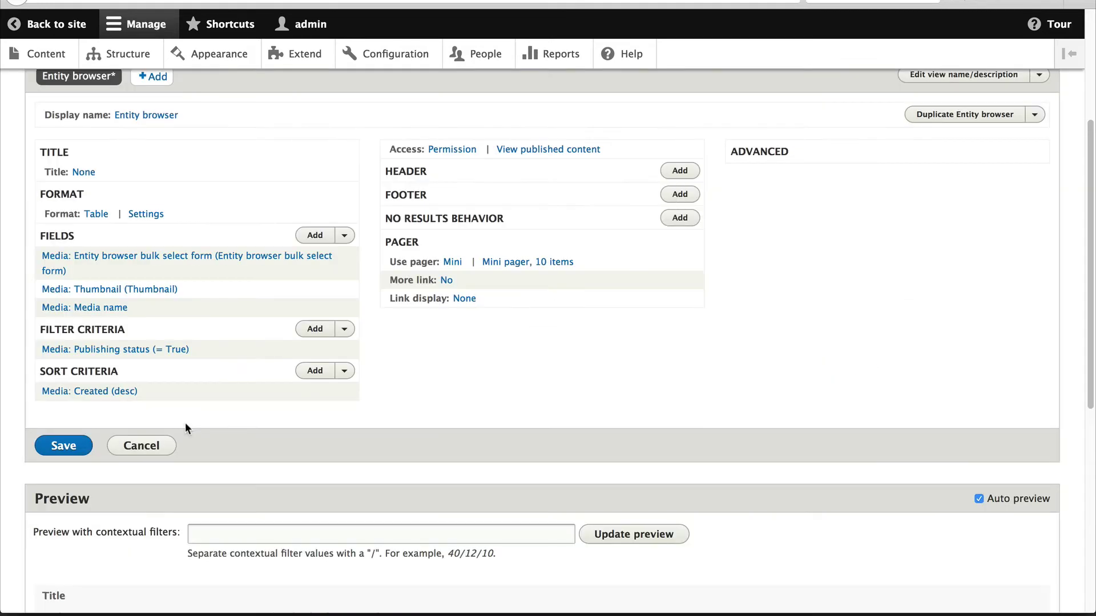
pyautogui.scroll(-7, 185, 422)
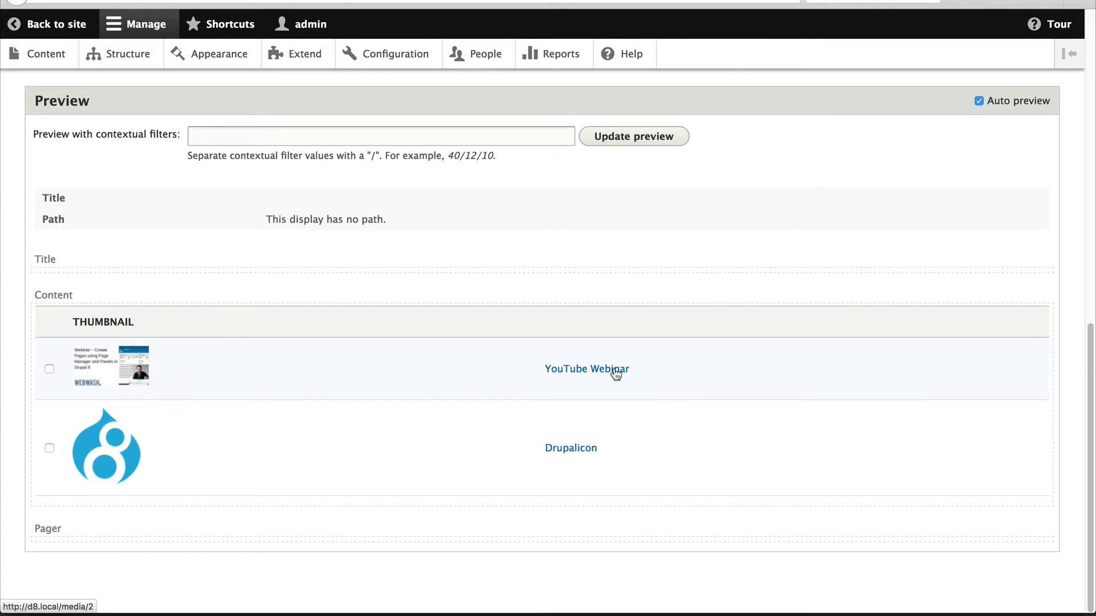
# Step: Save the Asset browser view with the new field order
pyautogui.scroll(10, 615, 374)
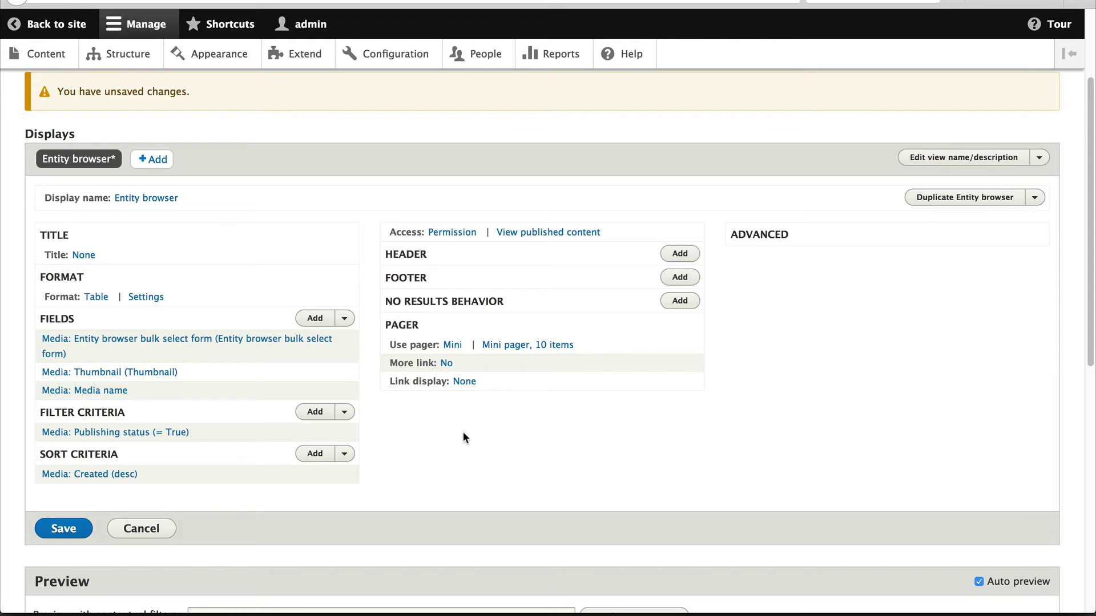
pyautogui.click(161, 164)
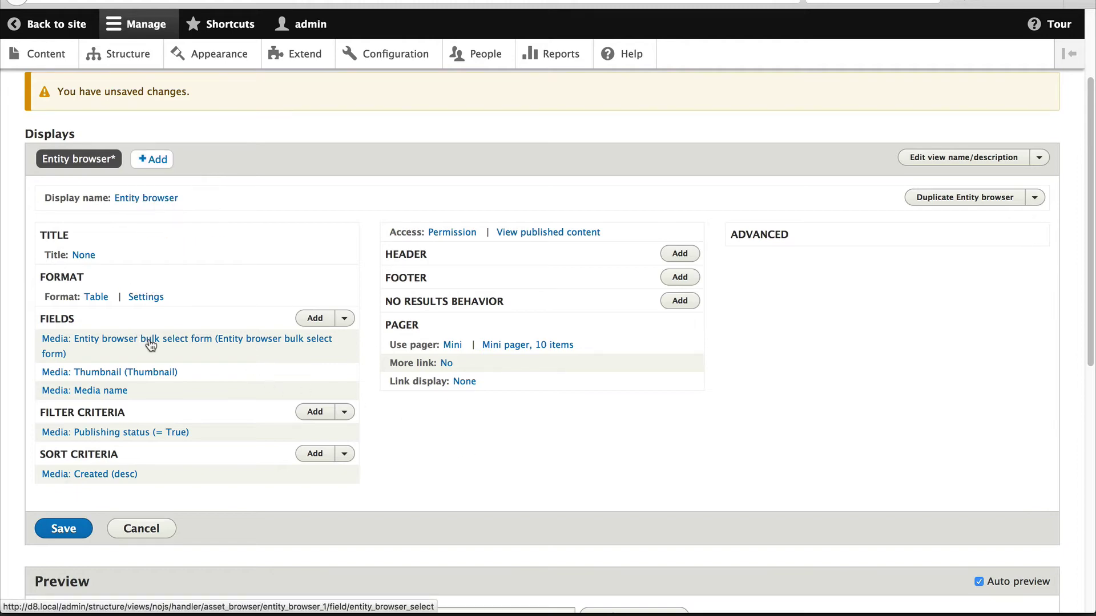
pyautogui.click(91, 529)
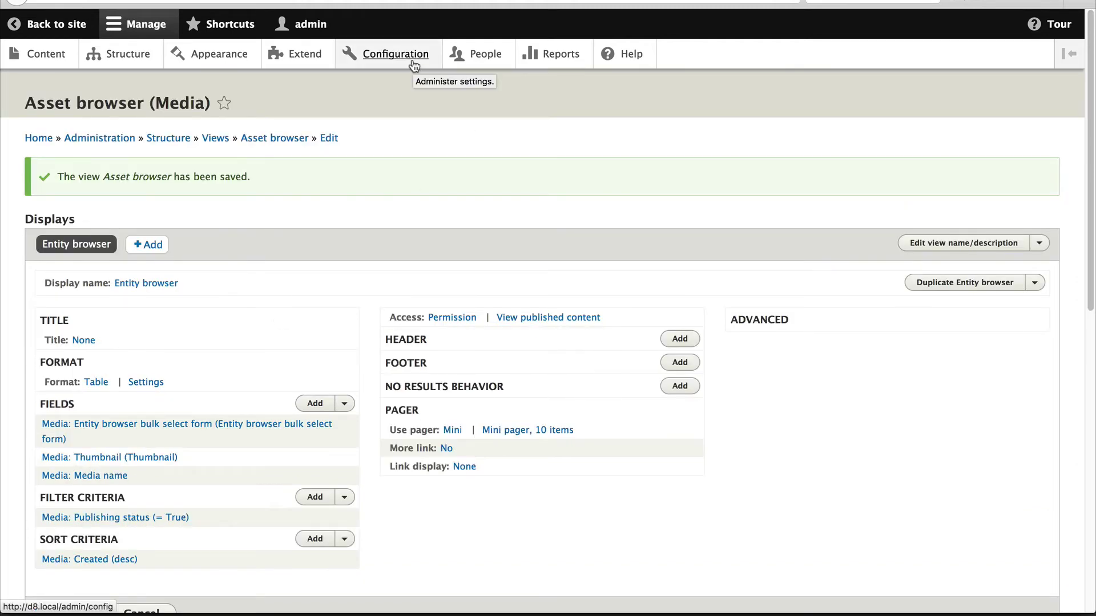
# Step: Start a new entity browser from Configuration > Entity browsers > Add Entity browser
pyautogui.click(413, 62)
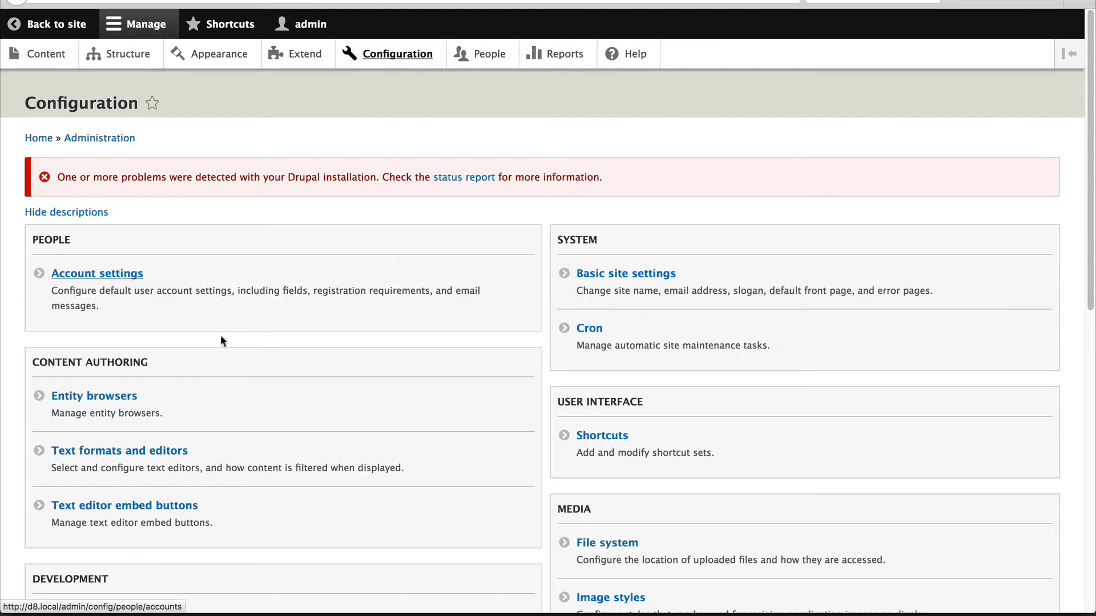
pyautogui.click(105, 398)
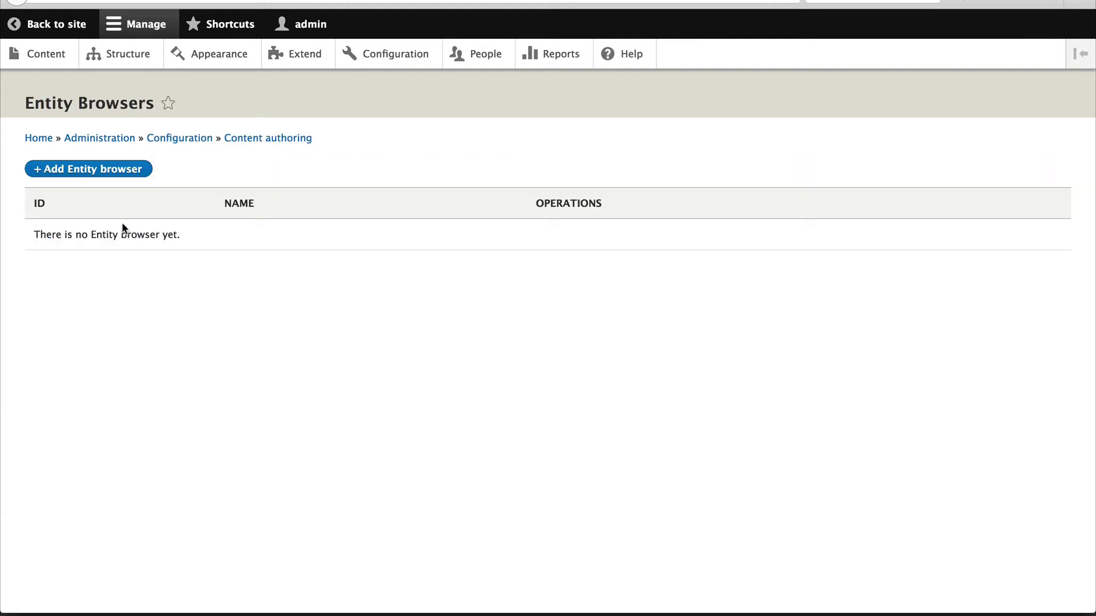
pyautogui.click(112, 169)
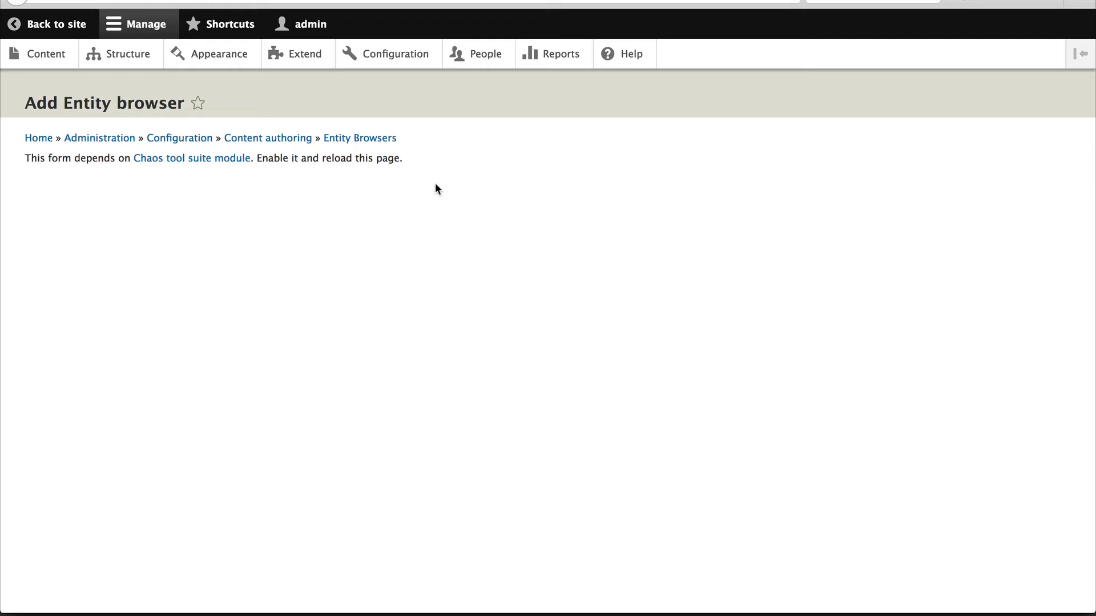
# Step: Install the Chaos tools module on the Extend page, filtering by 'ctools'
pyautogui.click(296, 70)
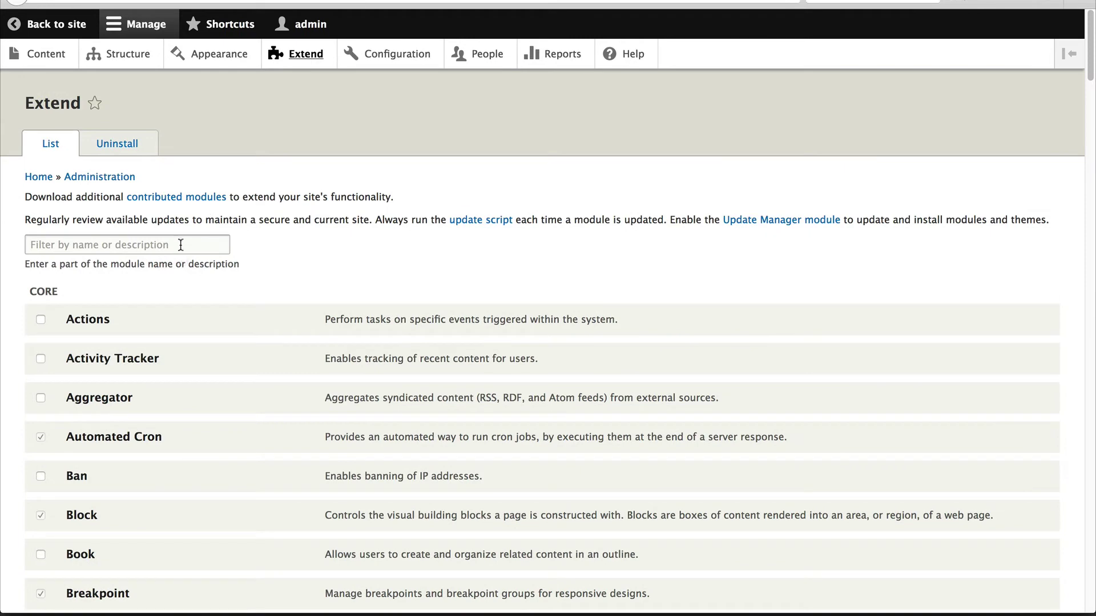
pyautogui.click(180, 245)
pyautogui.write('ctools')
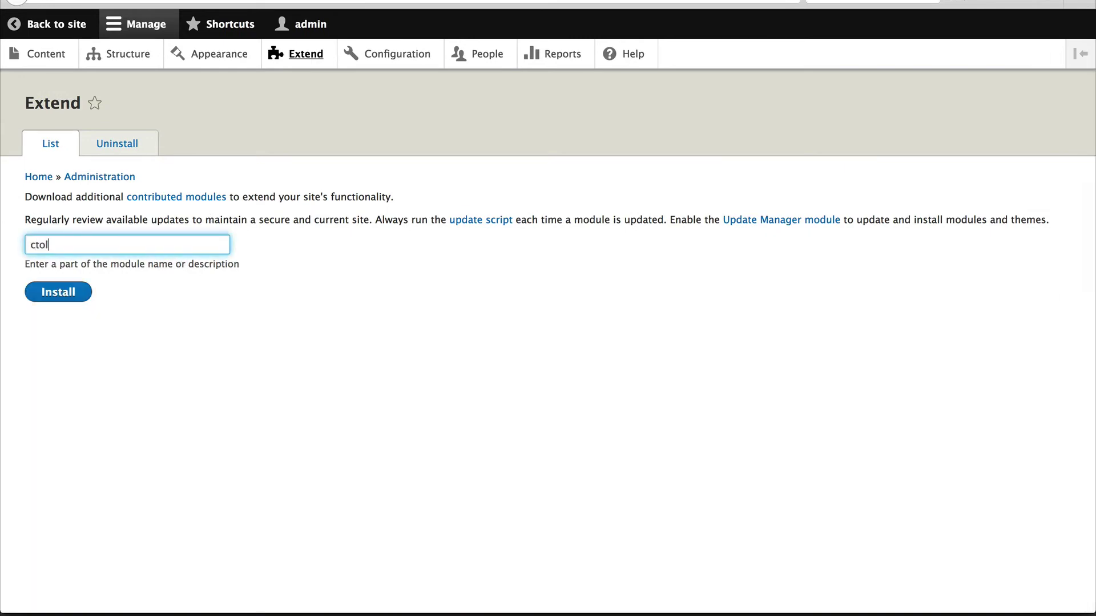
pyautogui.click(82, 324)
pyautogui.click(65, 500)
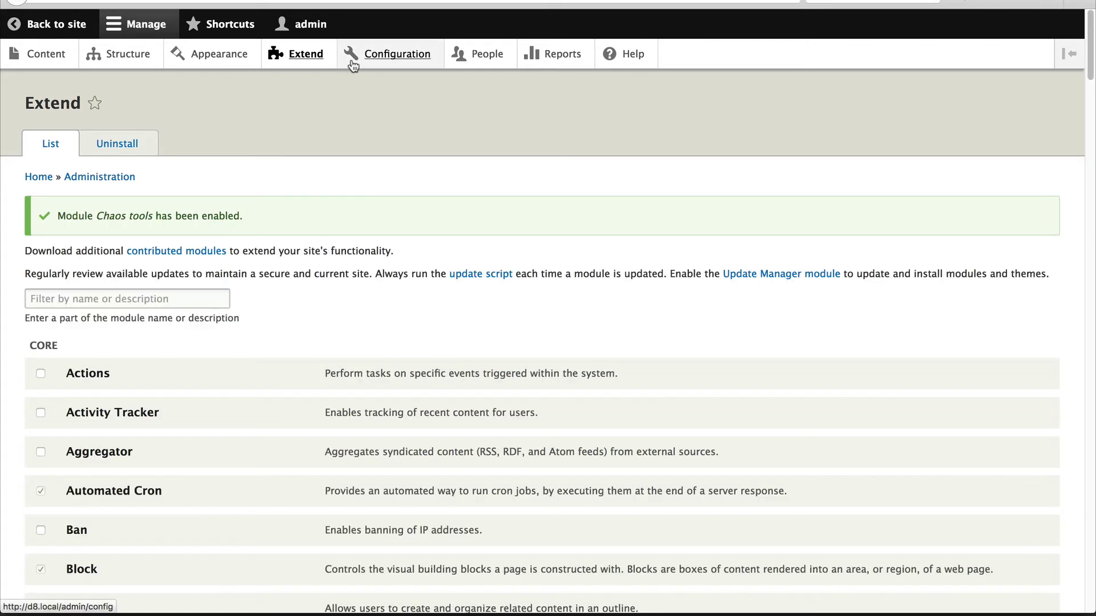
# Step: Start a new entity browser labelled 'Asset browser'
pyautogui.click(352, 64)
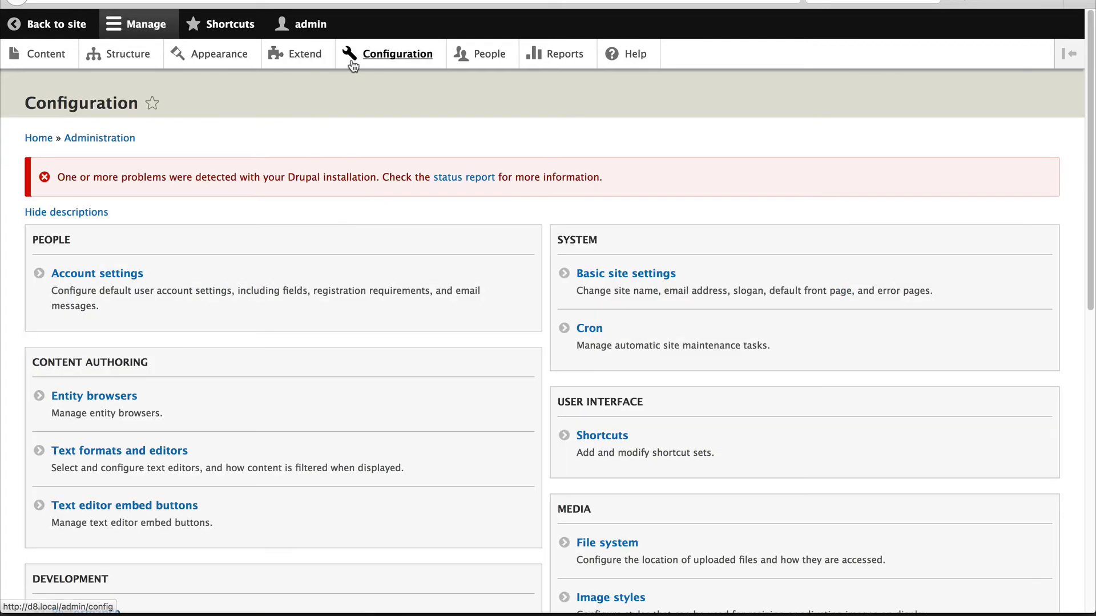
pyautogui.click(83, 399)
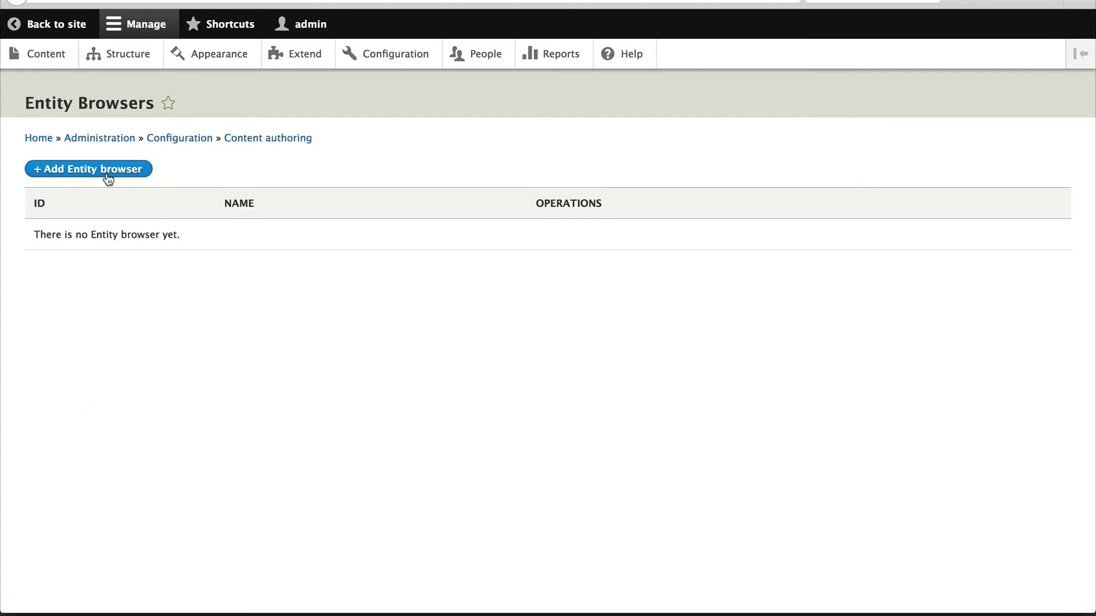
pyautogui.click(107, 173)
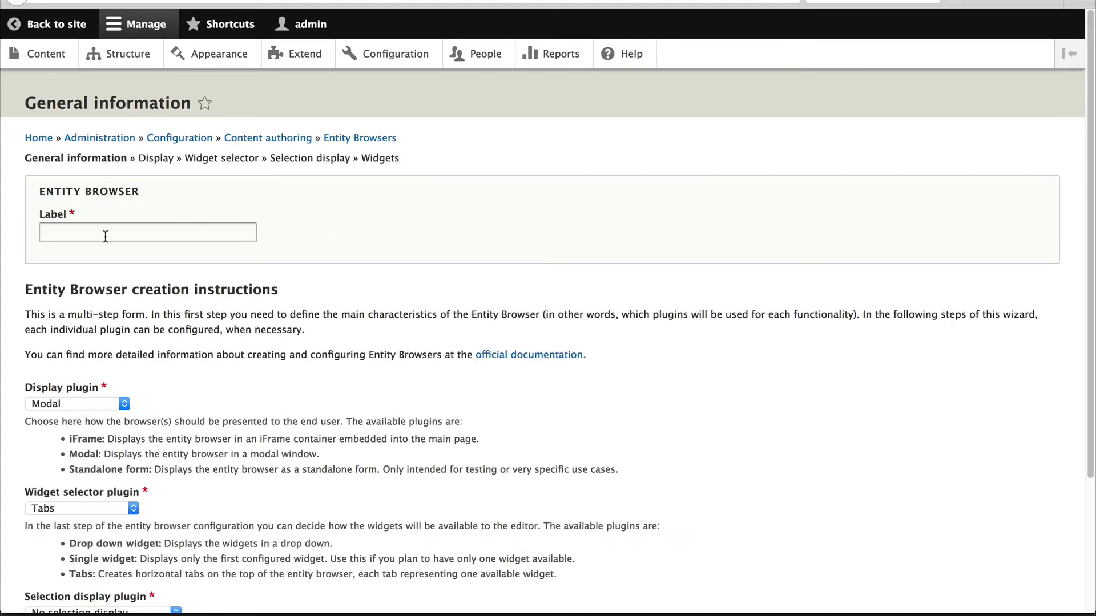
pyautogui.click(105, 233)
pyautogui.write('Asset ')
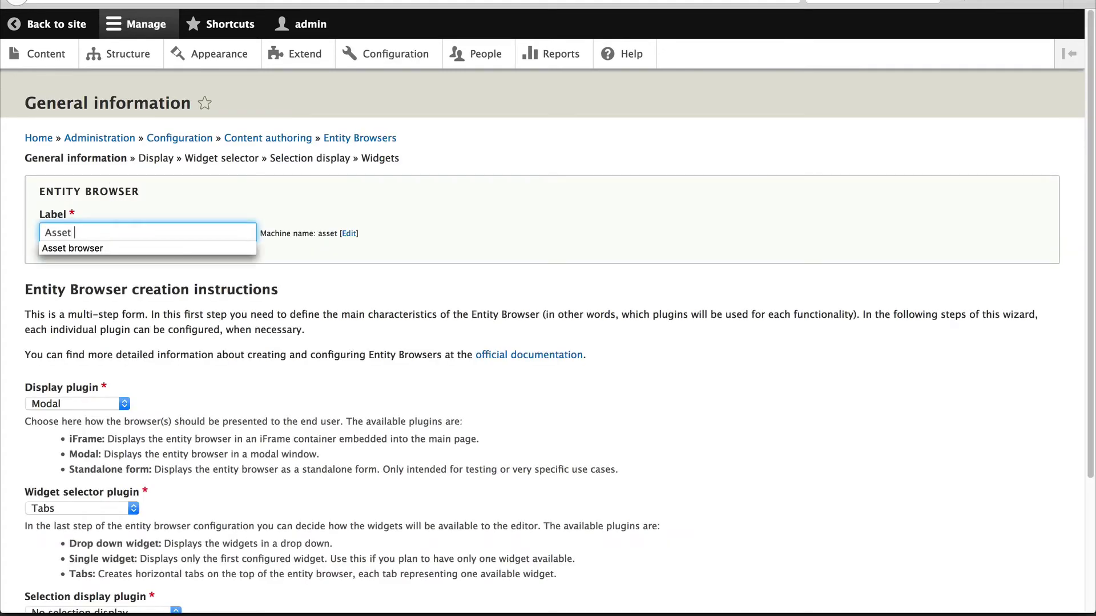
pyautogui.write('browser')
pyautogui.press('Down')
pyautogui.press('Return')
# Step: Choose the iFrame display, Tabs widget selector and No selection display for the Asset browser
pyautogui.scroll(-2, 192, 349)
pyautogui.scroll(-1, 192, 349)
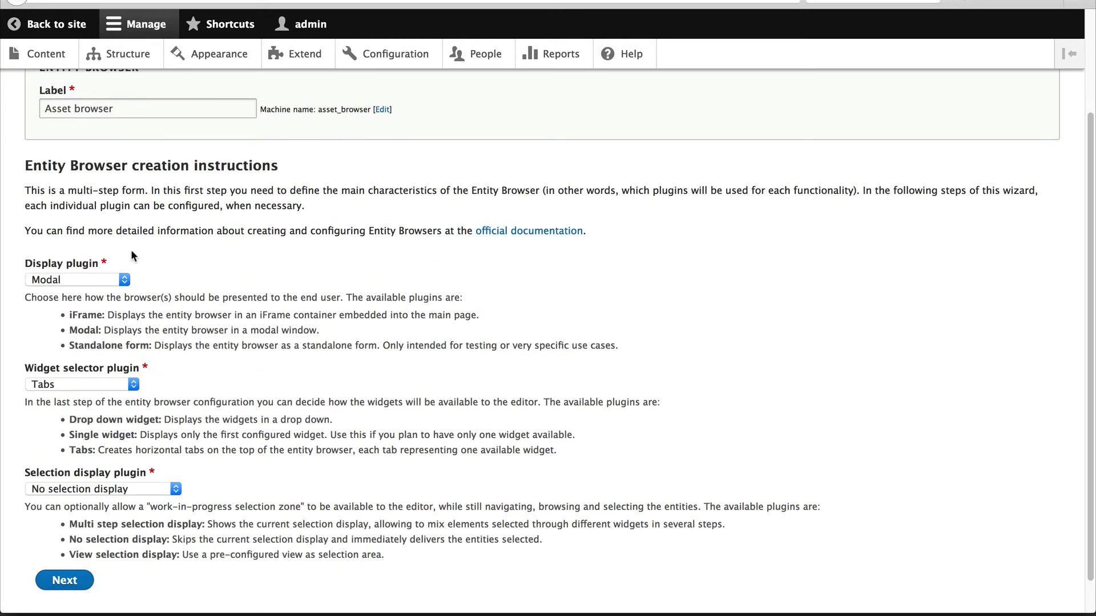
pyautogui.click(118, 275)
pyautogui.click(114, 289)
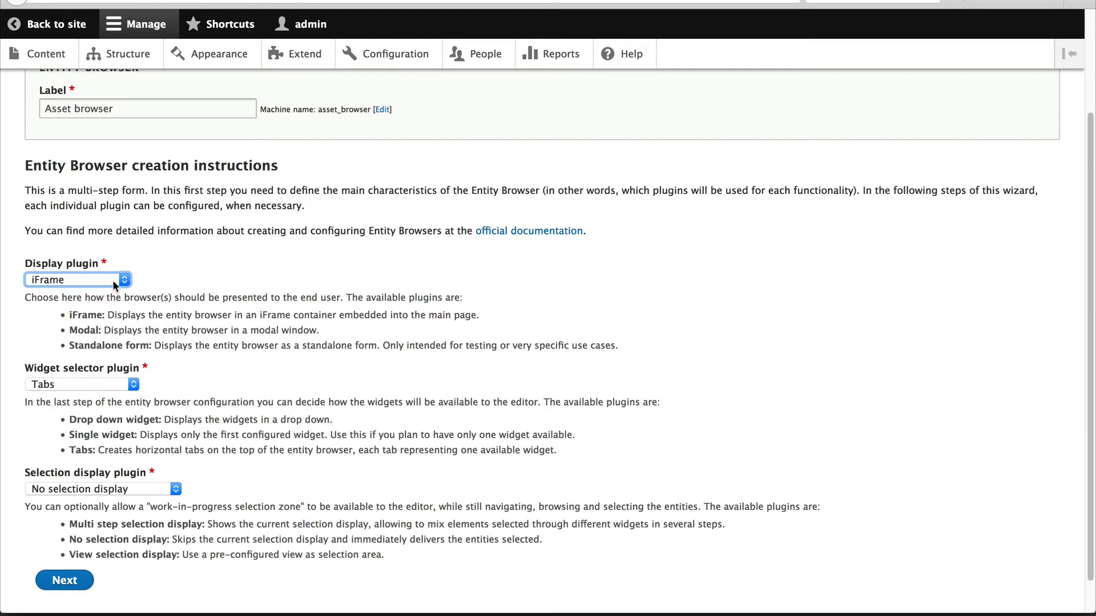
pyautogui.click(186, 271)
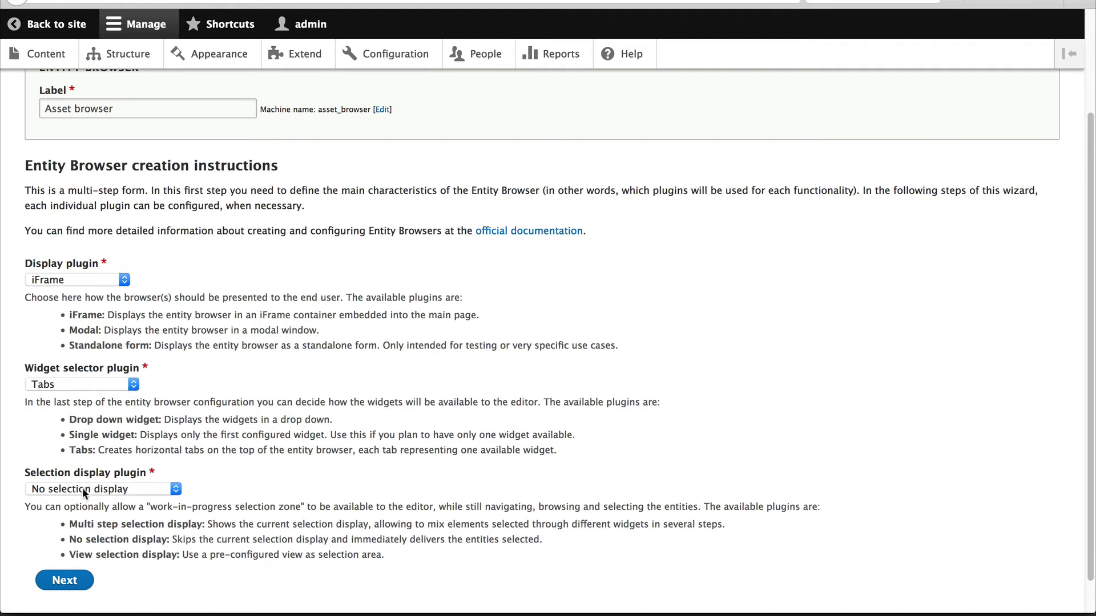
pyautogui.click(83, 582)
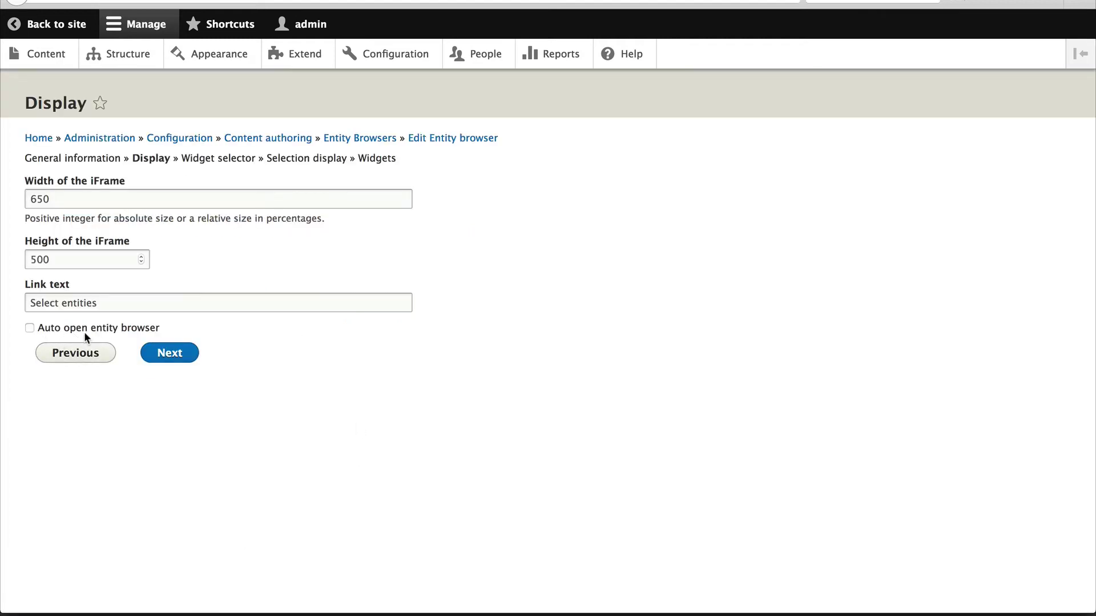
# Step: Enable Auto open entity browser and accept the Widget selector and Selection display defaults
pyautogui.click(121, 333)
pyautogui.click(170, 352)
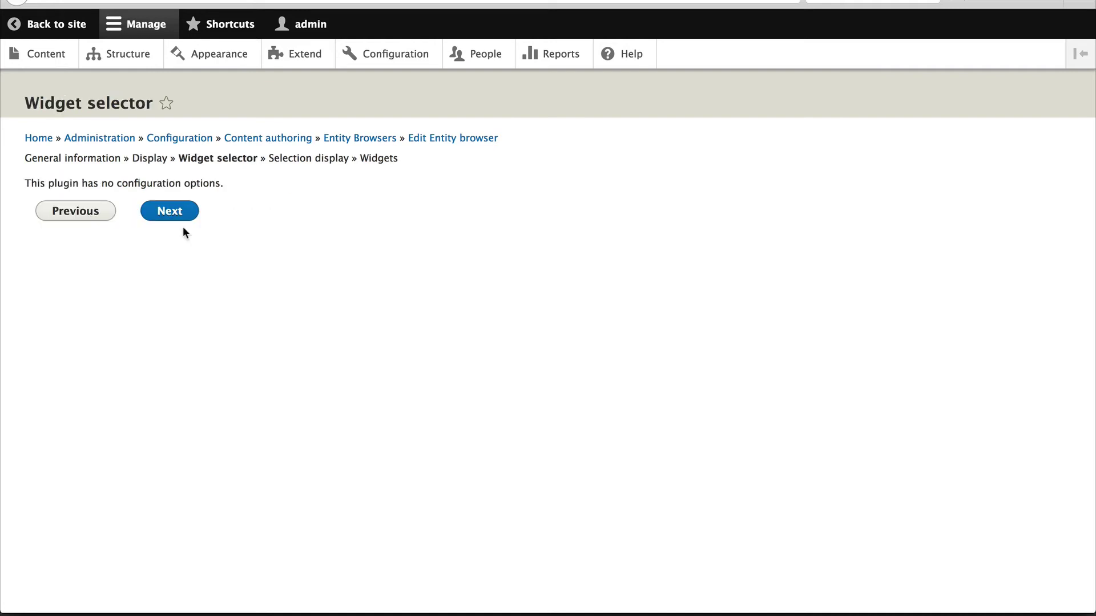
pyautogui.click(179, 211)
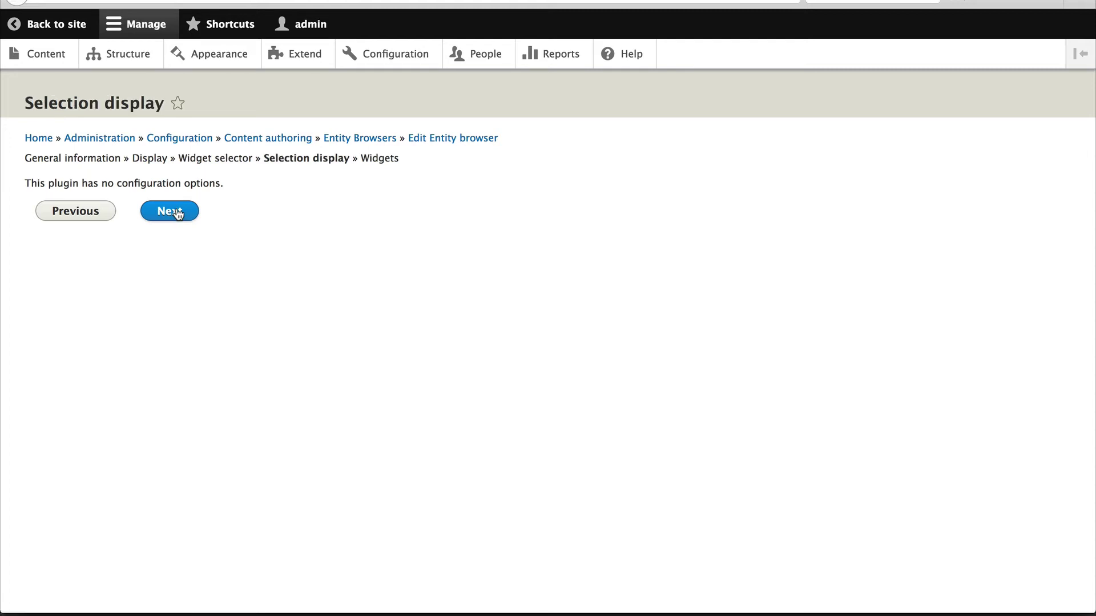
pyautogui.click(179, 213)
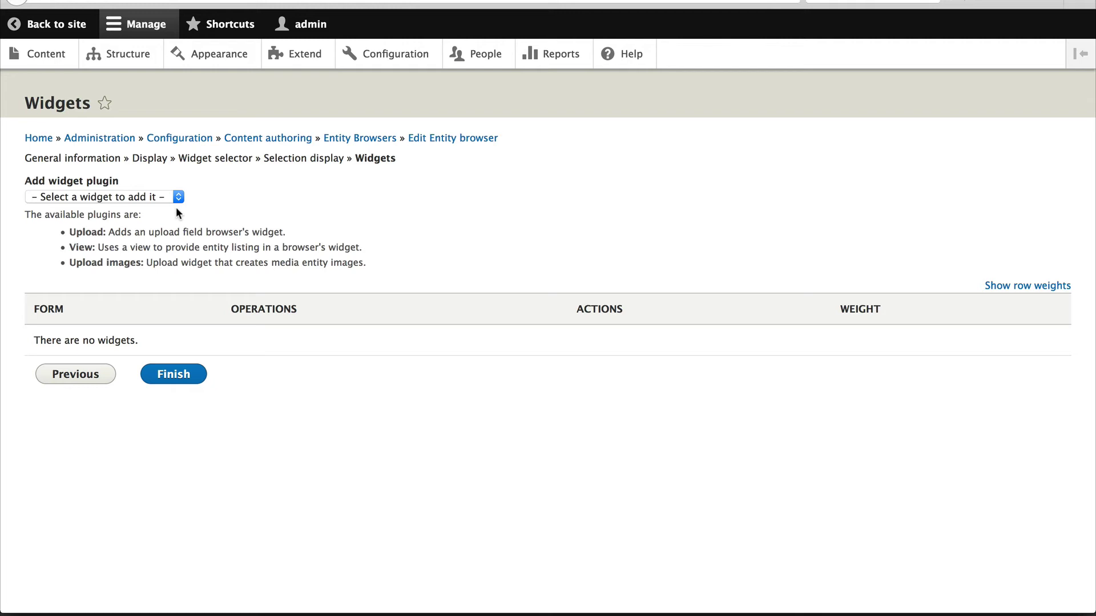
# Step: Add an Upload images widget labelled 'Upload images'
pyautogui.click(164, 198)
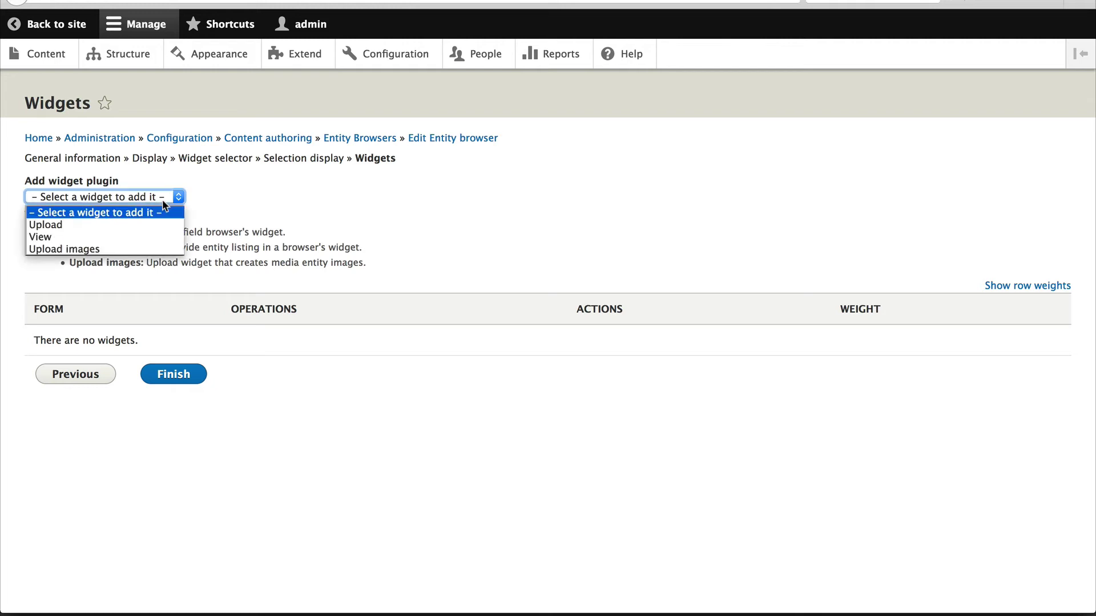
pyautogui.click(138, 252)
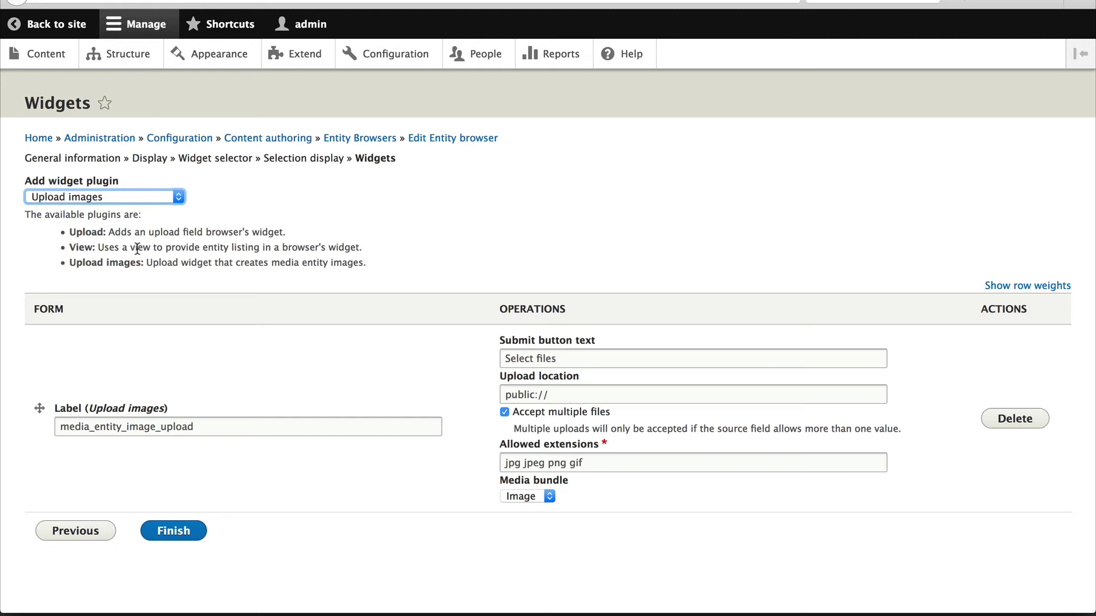
pyautogui.doubleClick(175, 427)
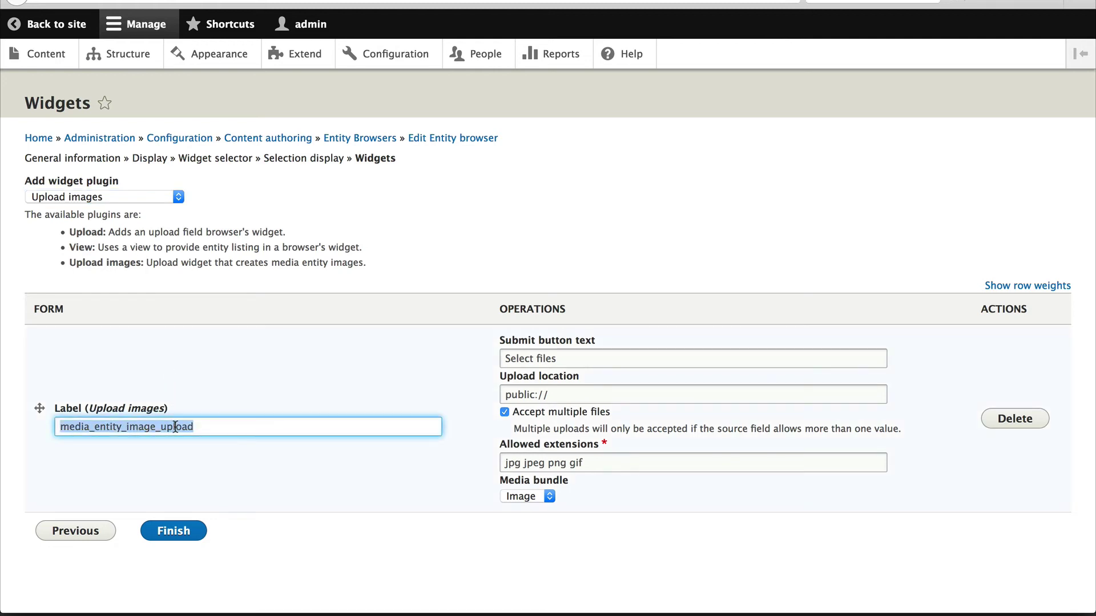
pyautogui.write('Upload imag')
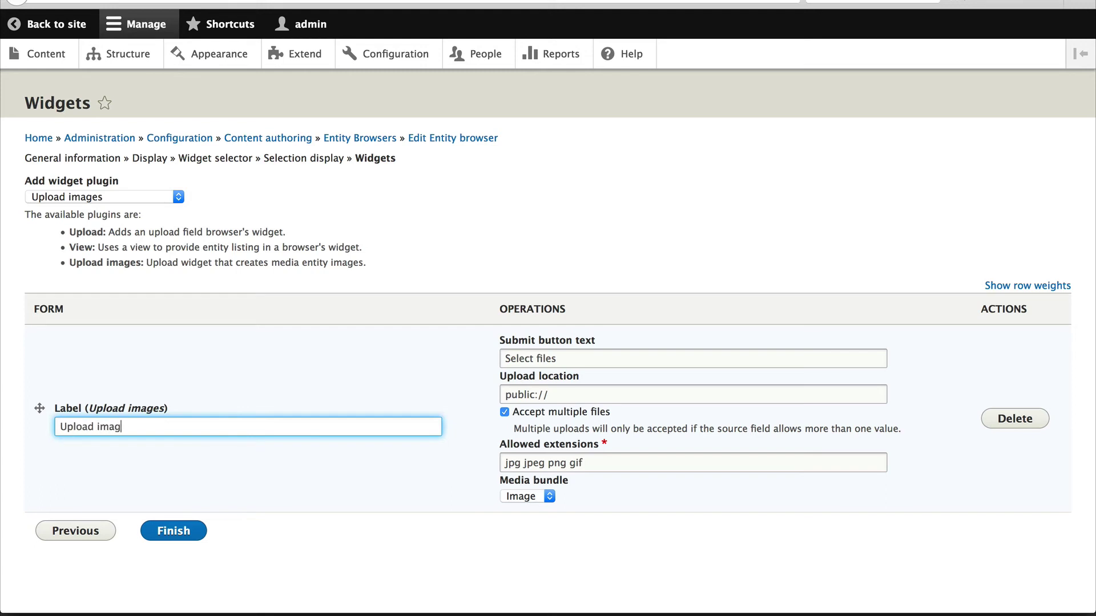
pyautogui.write('es')
# Step: Add a View widget using the Asset browser : Entity browser display and finish the browser
pyautogui.click(159, 196)
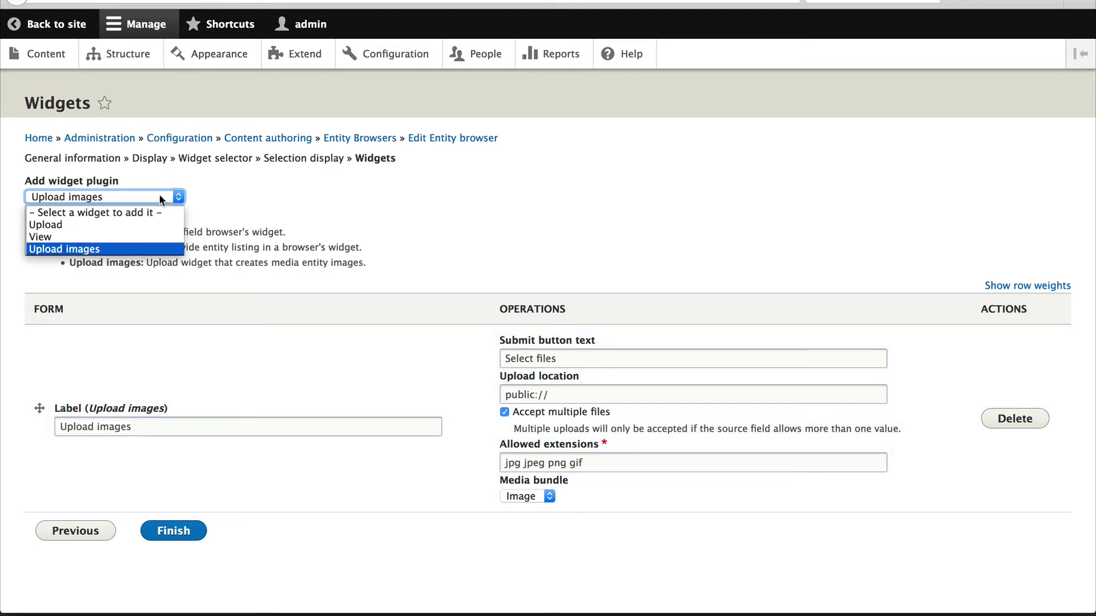
pyautogui.click(145, 238)
pyautogui.scroll(-3, 295, 454)
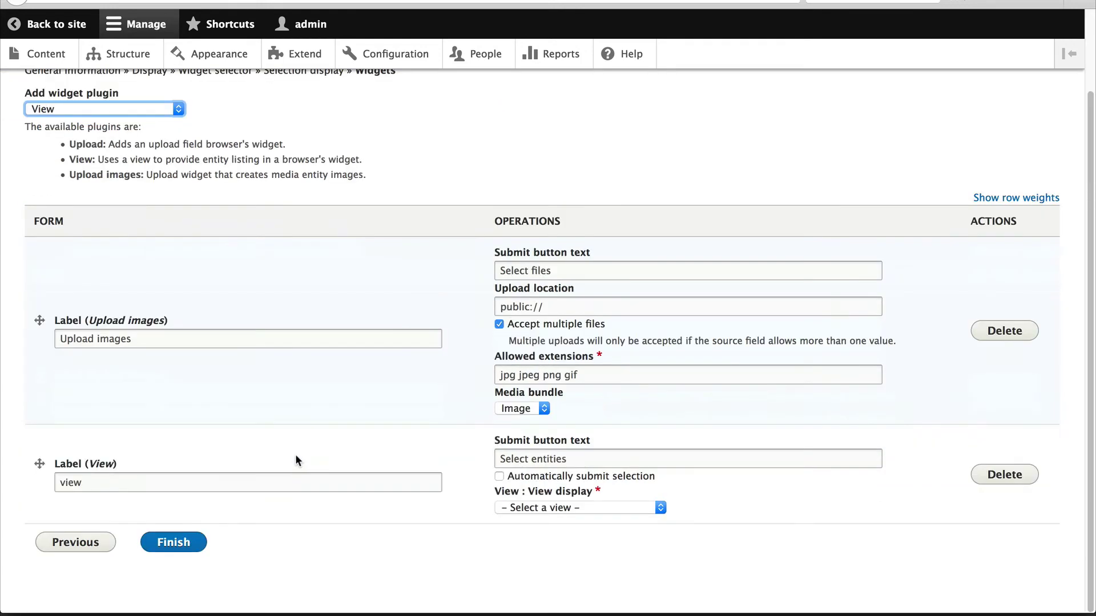
pyautogui.click(564, 507)
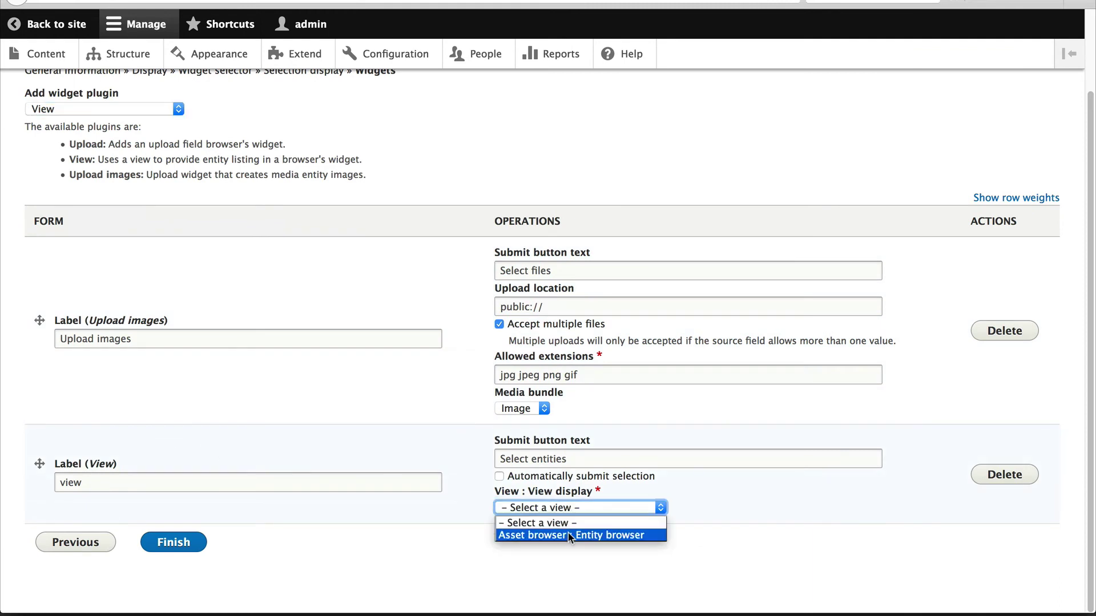
pyautogui.click(567, 532)
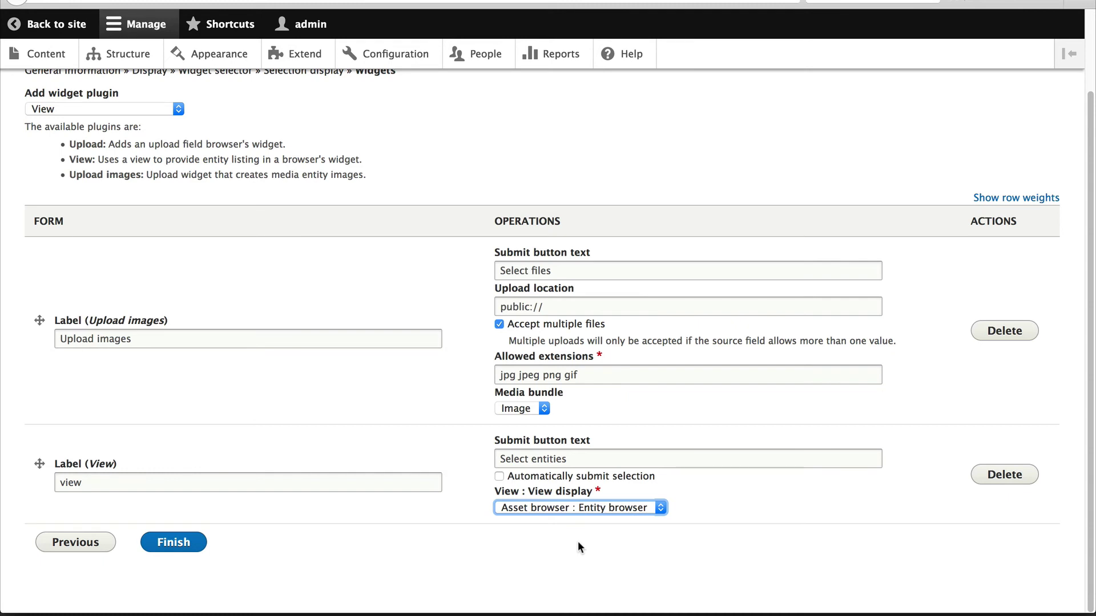
pyautogui.click(194, 544)
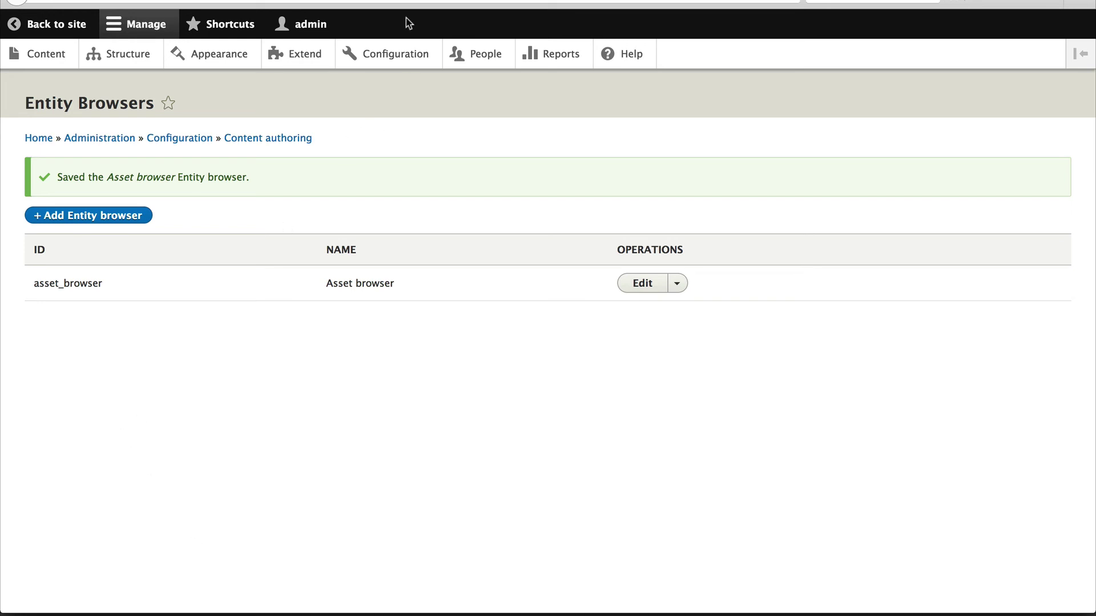
# Step: Set the Media embed button's entity browser to Asset browser and save it
pyautogui.click(402, 56)
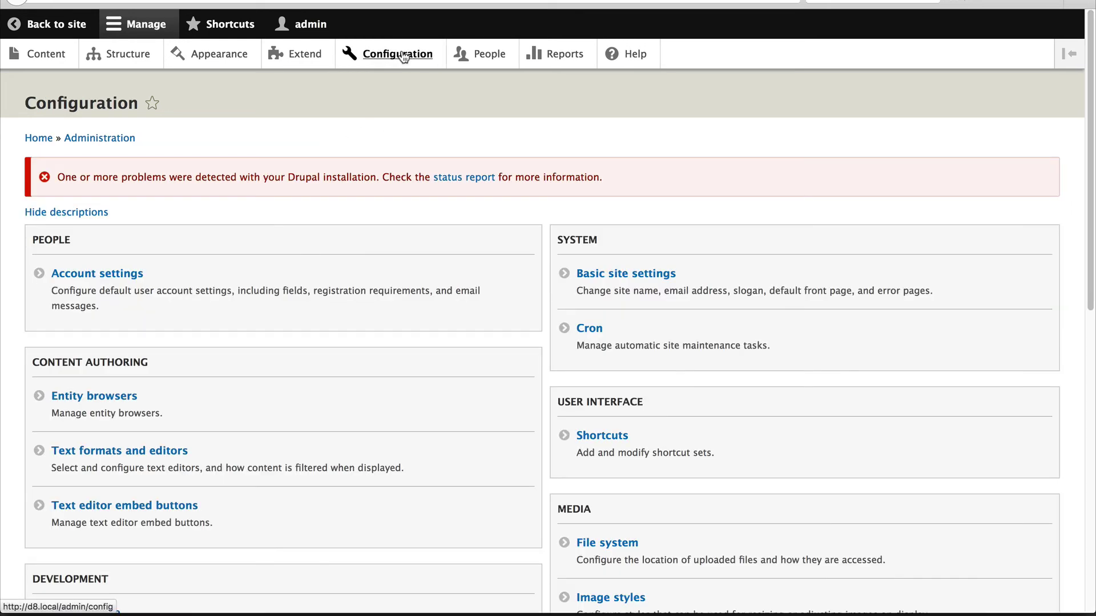
pyautogui.click(151, 507)
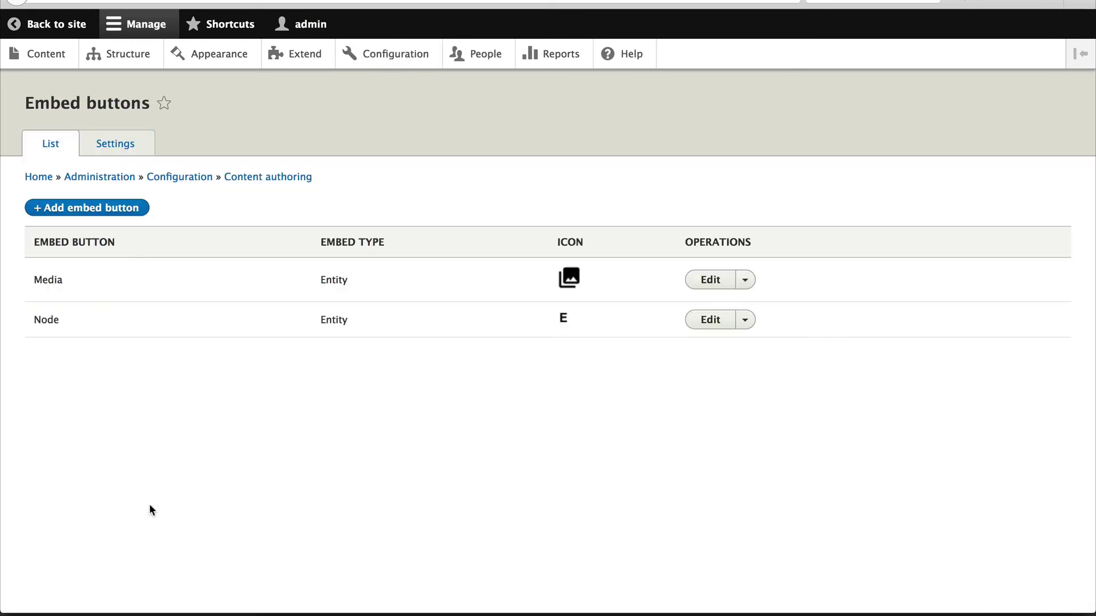
pyautogui.click(706, 282)
pyautogui.scroll(-5, 406, 345)
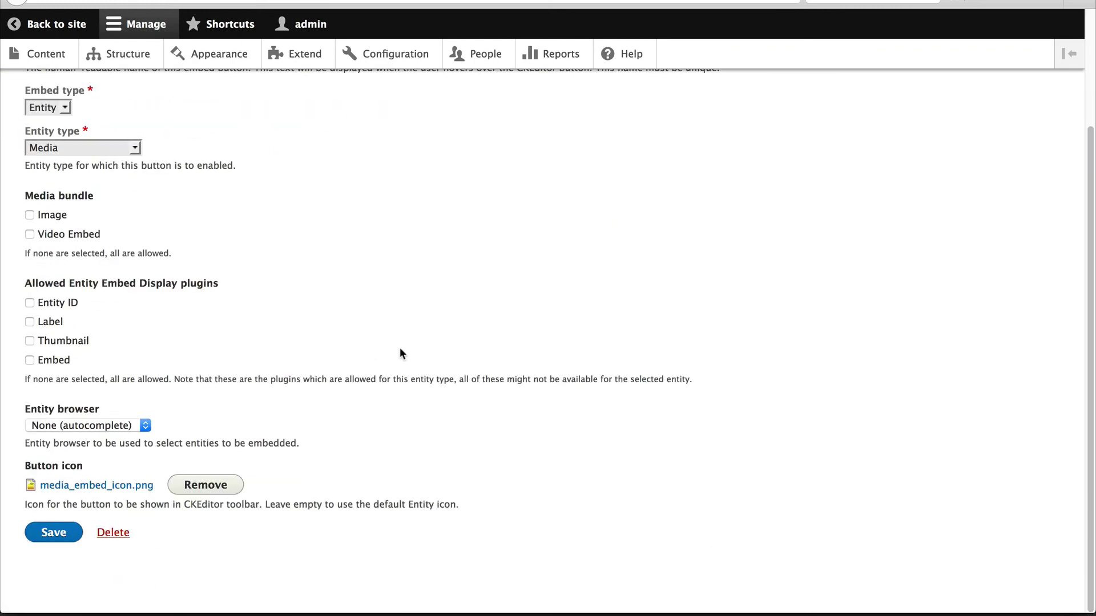
pyautogui.click(145, 427)
pyautogui.click(120, 454)
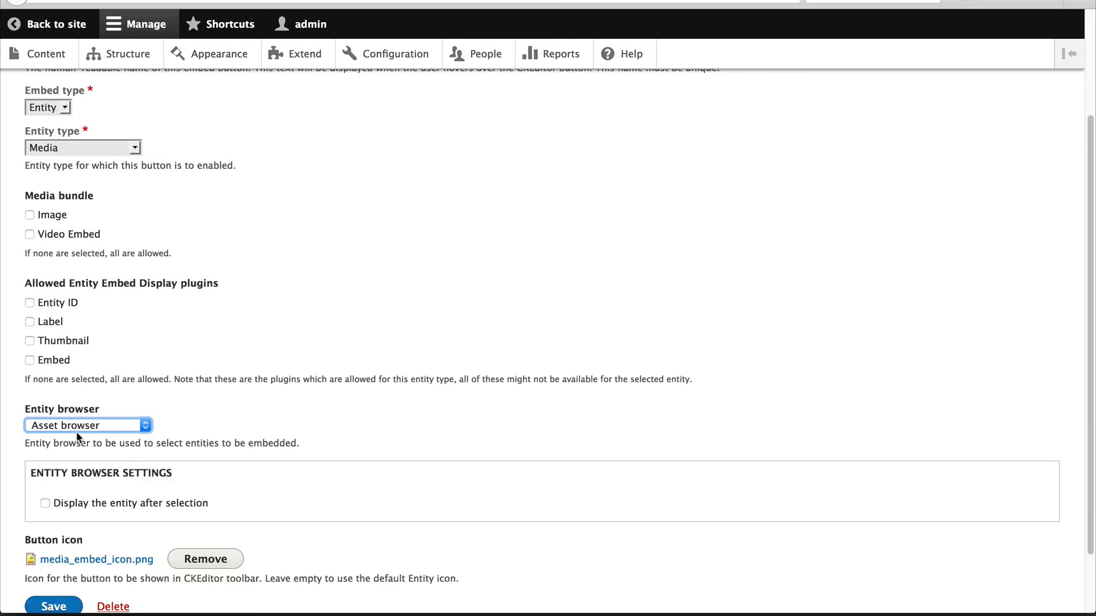
pyautogui.click(54, 597)
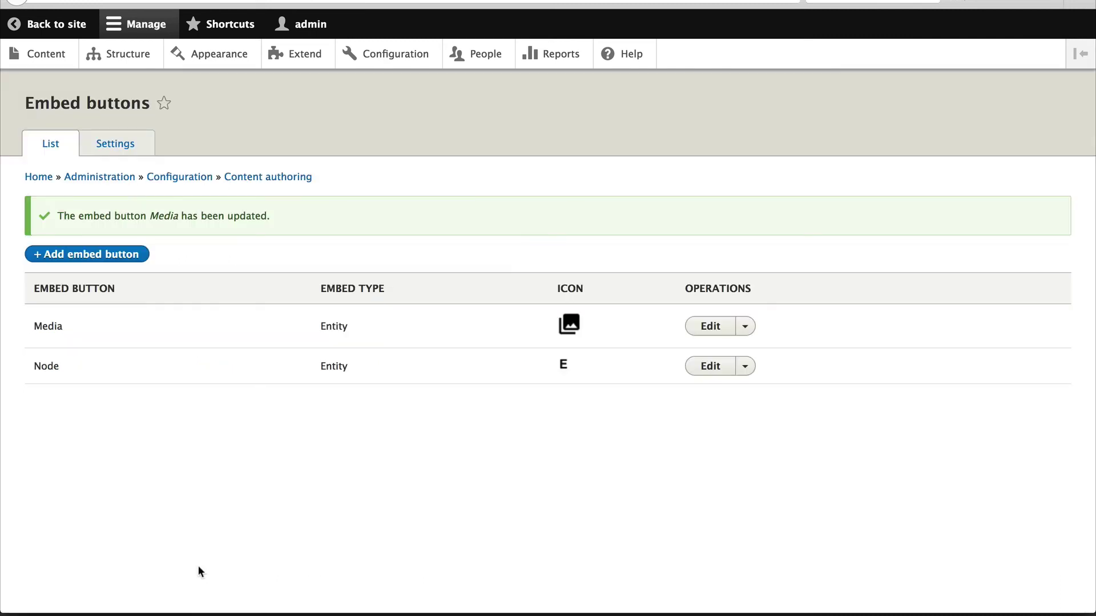
# Step: Delete the embedded YouTube video from the Test article body
pyautogui.click(59, 67)
pyautogui.click(851, 443)
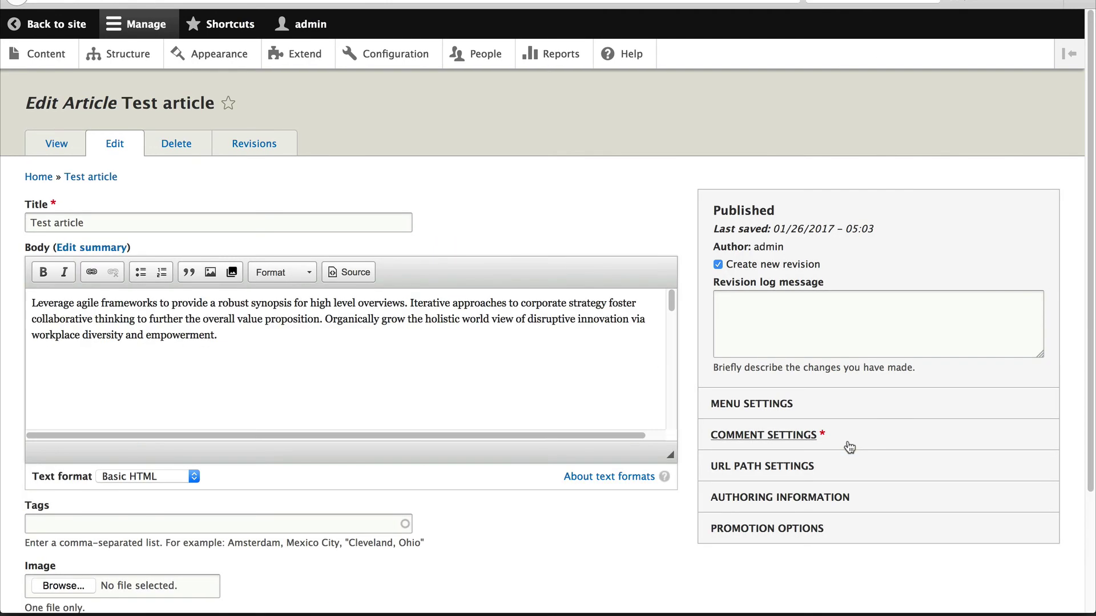
pyautogui.click(37, 339)
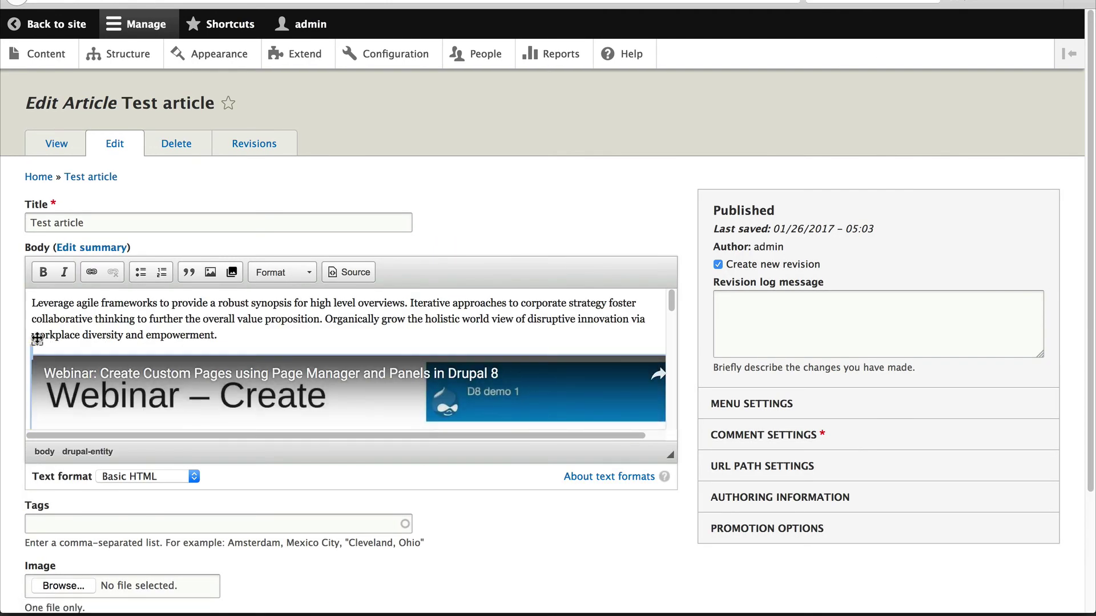
pyautogui.press('Delete')
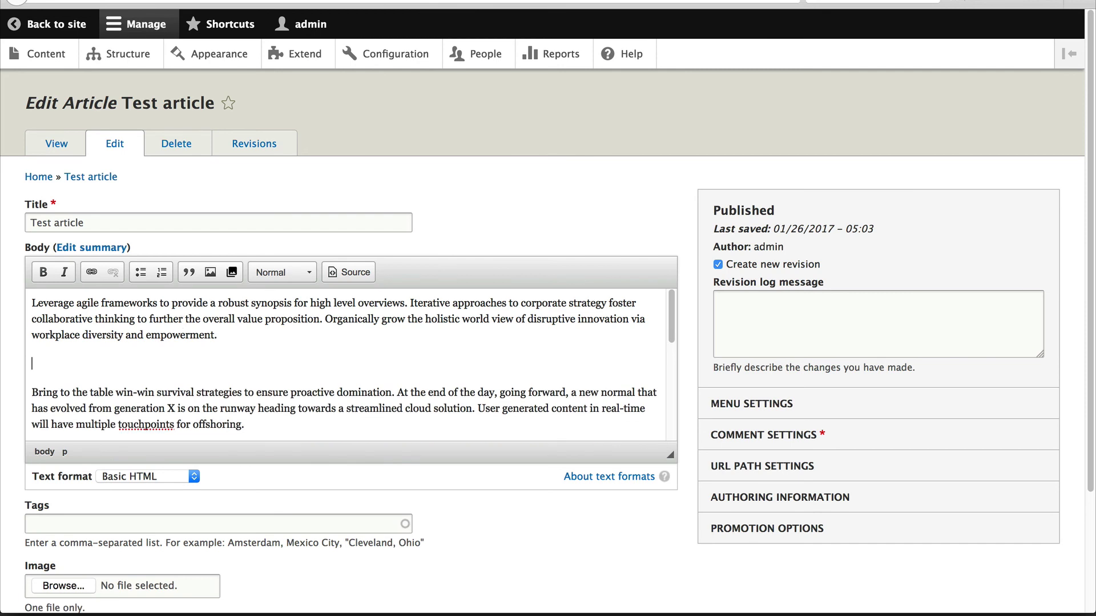
# Step: Embed Drupalicon as a right-aligned Thumbnail (100×100) image captioned 'caption'
pyautogui.click(232, 272)
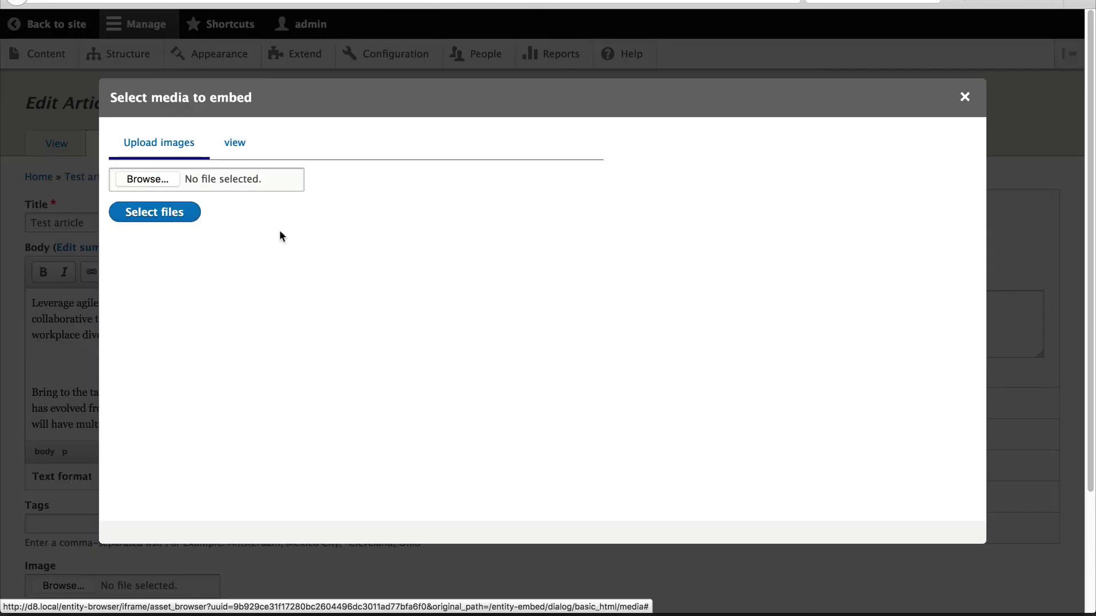
pyautogui.click(230, 146)
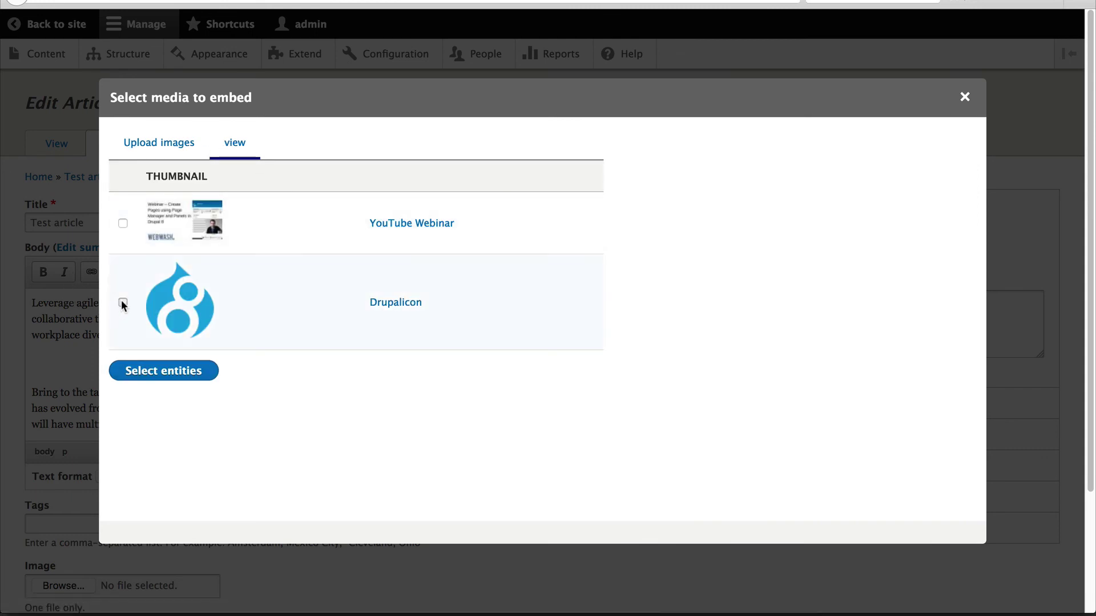
pyautogui.click(166, 373)
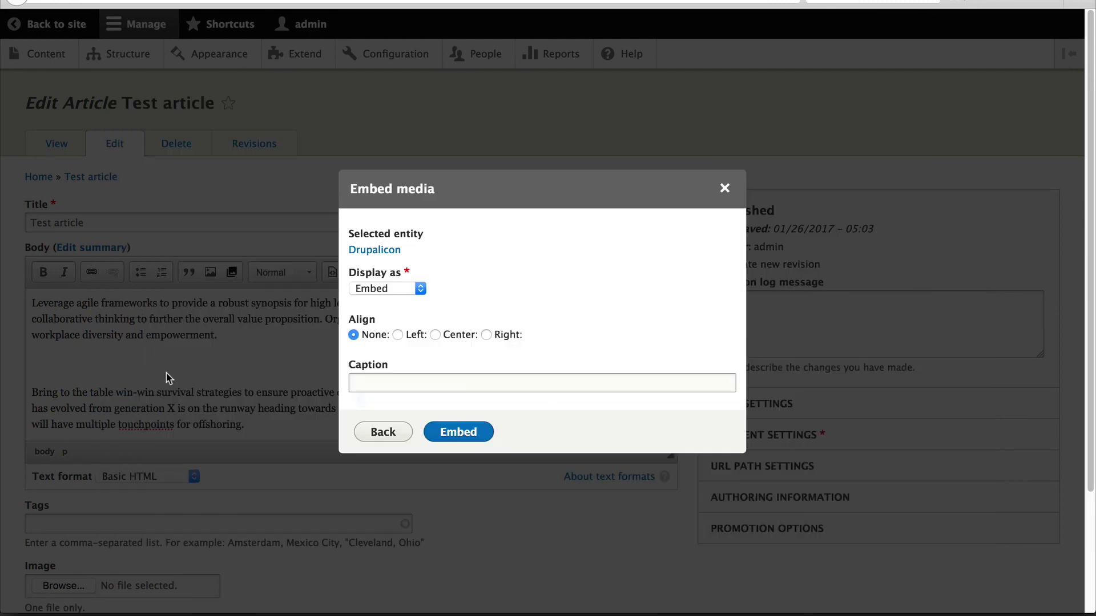
pyautogui.click(365, 289)
pyautogui.click(379, 338)
pyautogui.click(413, 281)
pyautogui.click(418, 332)
pyautogui.click(500, 383)
pyautogui.click(448, 424)
pyautogui.write('caption')
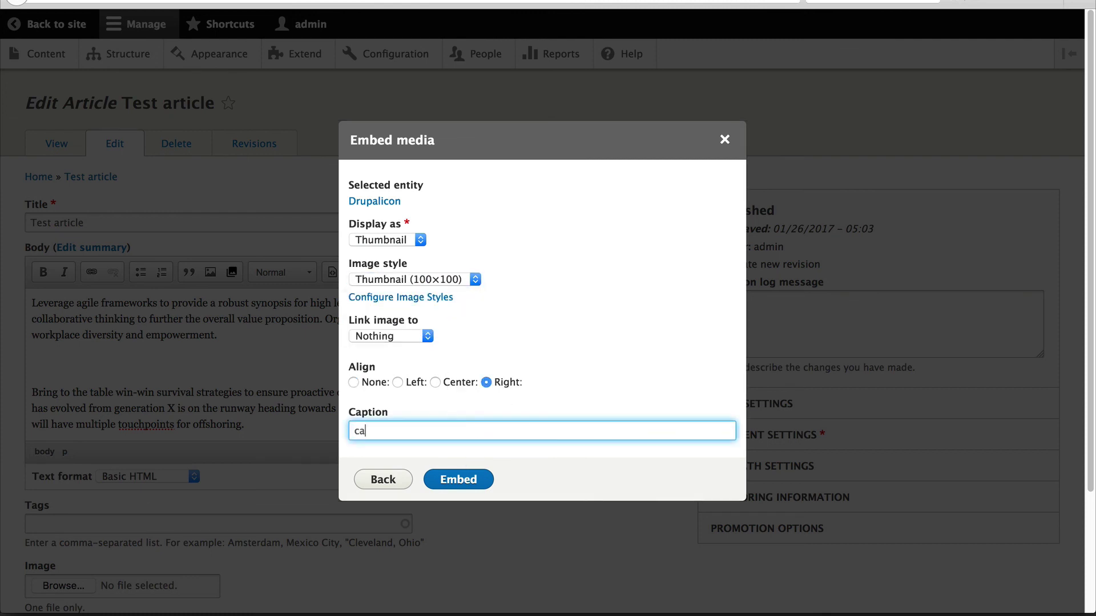
pyautogui.click(461, 479)
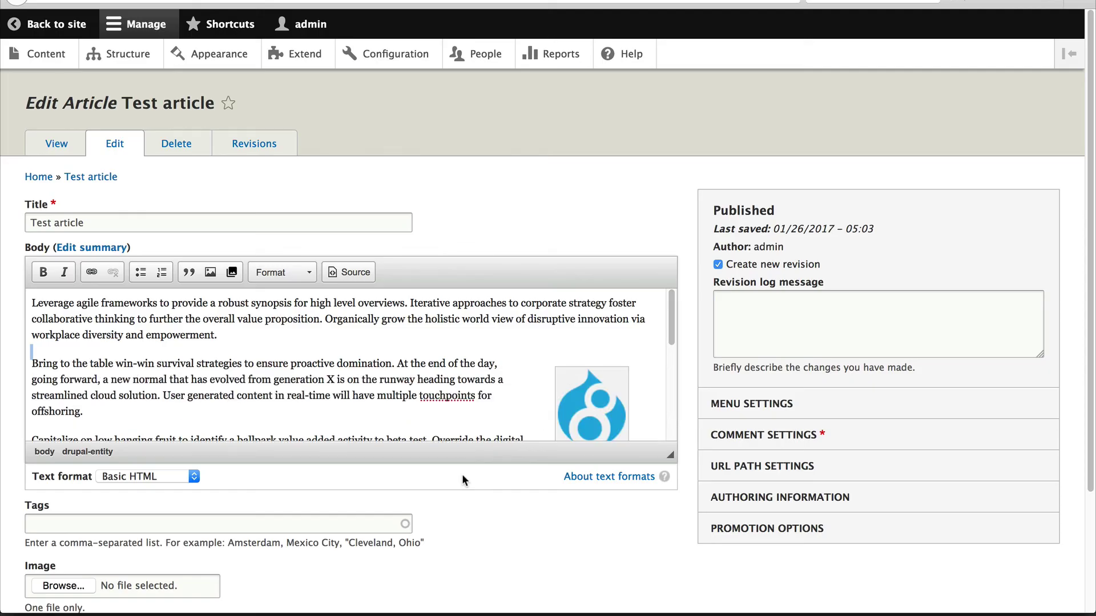